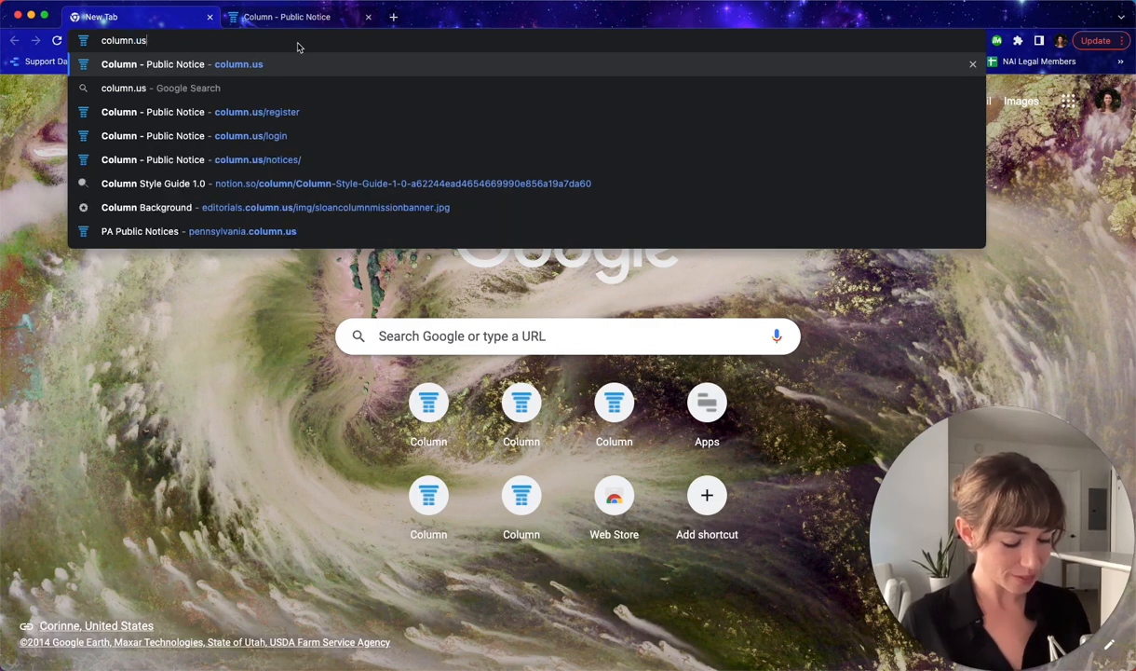
- Open column.us, switch to the demo.enotice.io login page, and log in with the prefilled account credentials
{"action": "key", "text": "Return"}
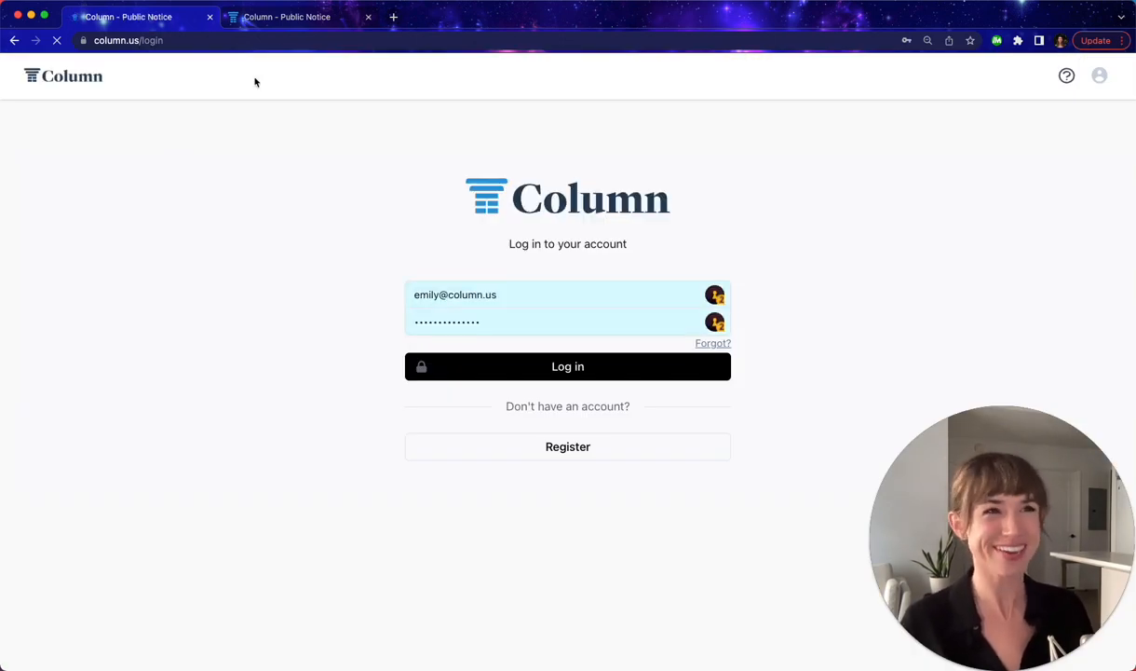
{"action": "left_click", "coordinate": [291, 18]}
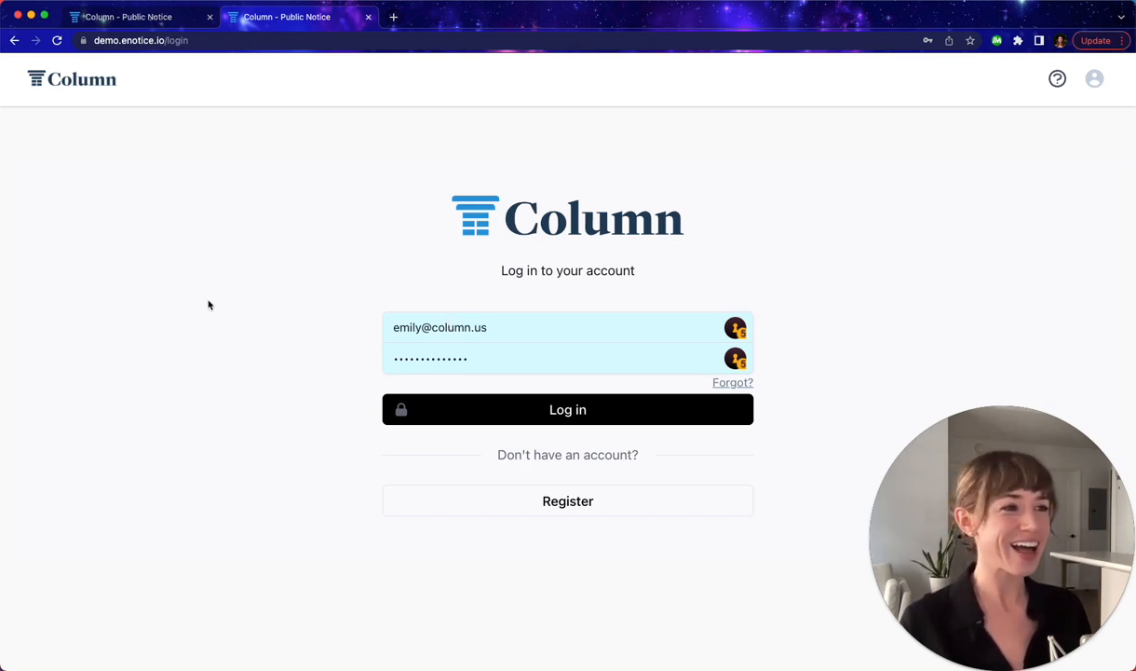
{"action": "left_click", "coordinate": [437, 407]}
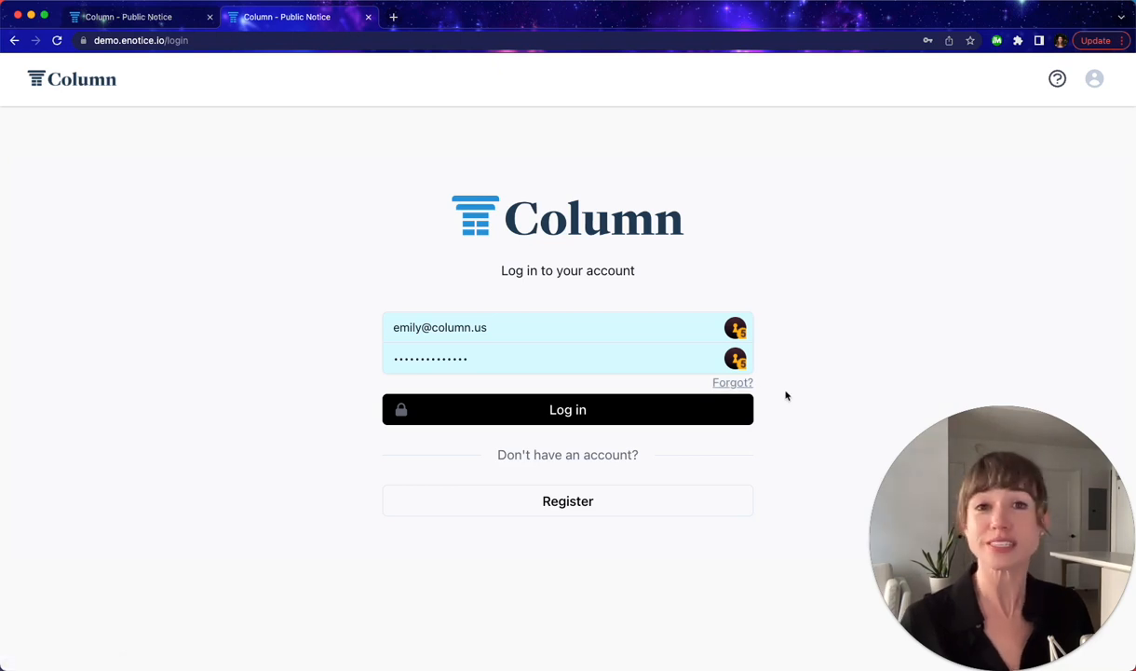
{"action": "left_click", "coordinate": [484, 410]}
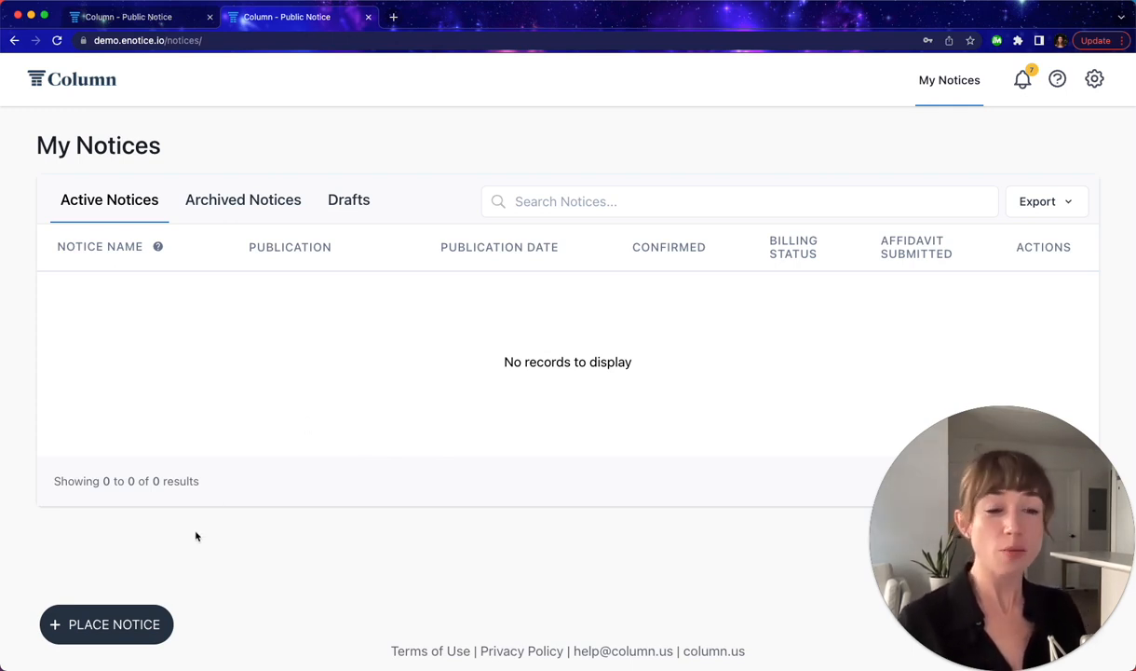
- Start placing a new notice and select The Best Newspaper in Pennsylvania as its newspaper
{"action": "left_click", "coordinate": [114, 625]}
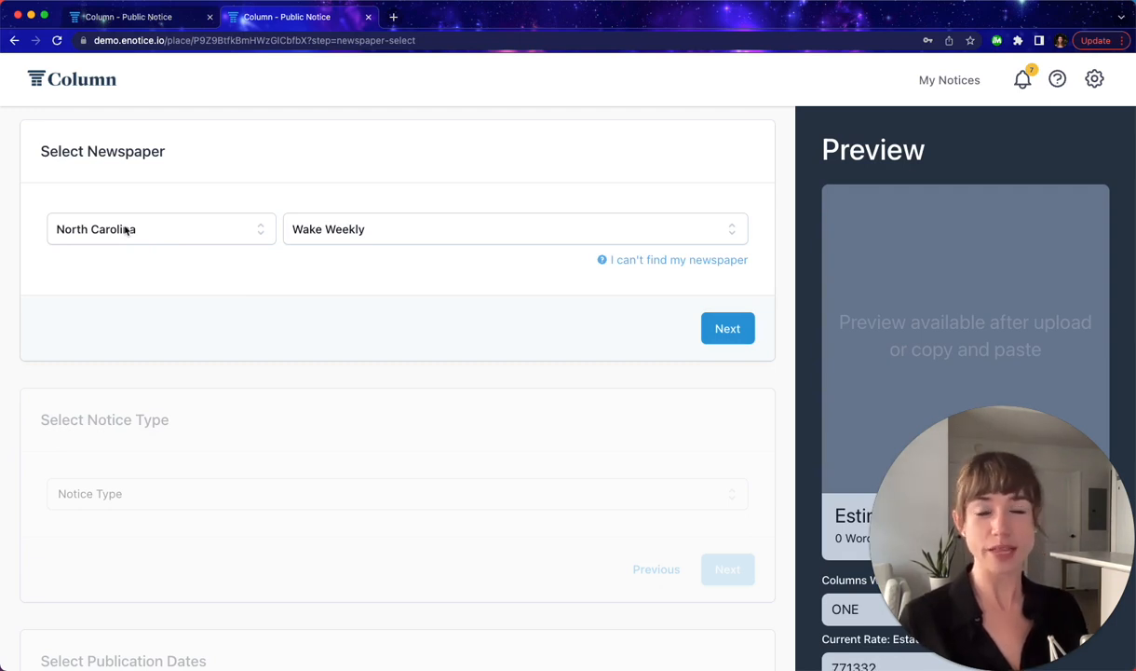
{"action": "left_click", "coordinate": [126, 230]}
{"action": "type", "text": "penn"}
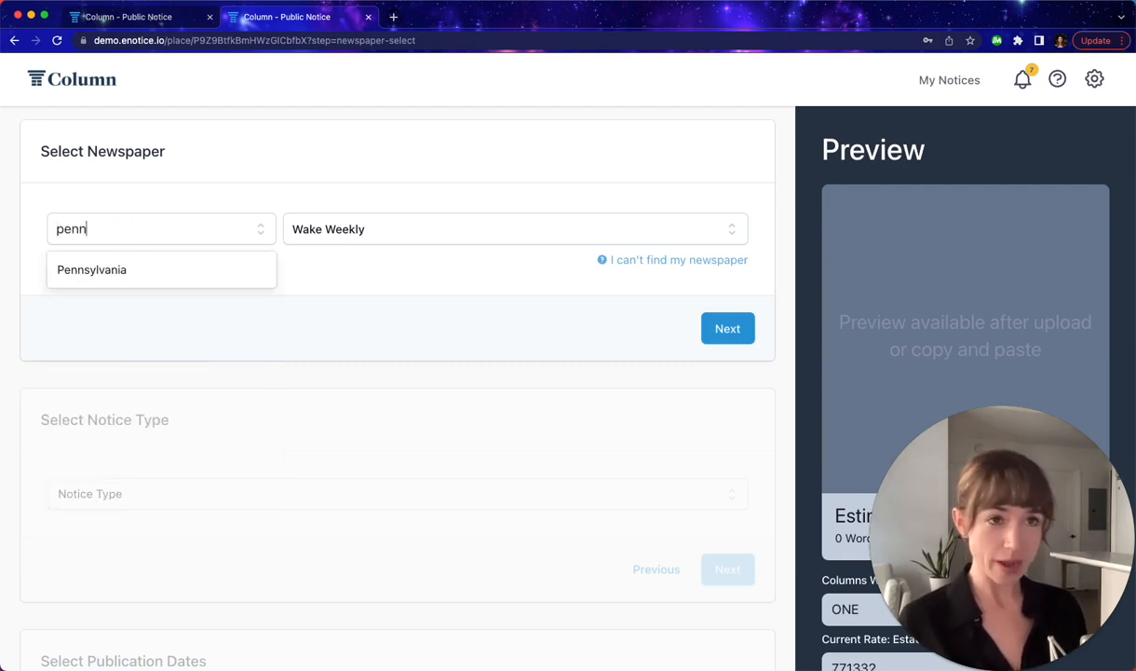
{"action": "left_click", "coordinate": [142, 266]}
{"action": "left_click", "coordinate": [357, 226]}
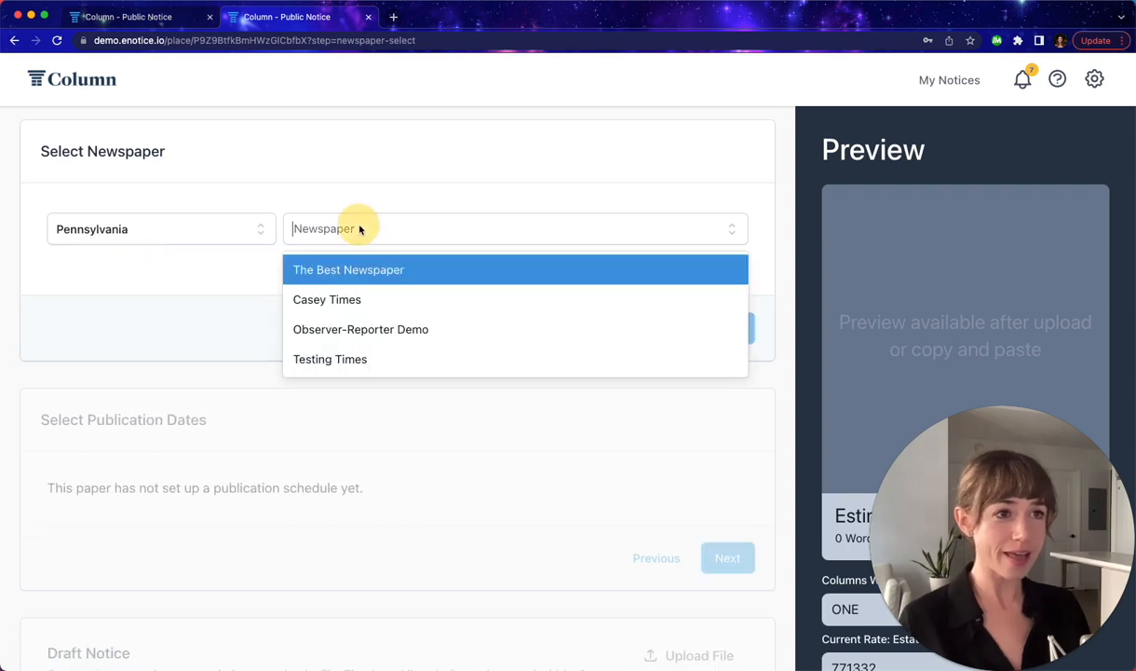
{"action": "left_click", "coordinate": [363, 270]}
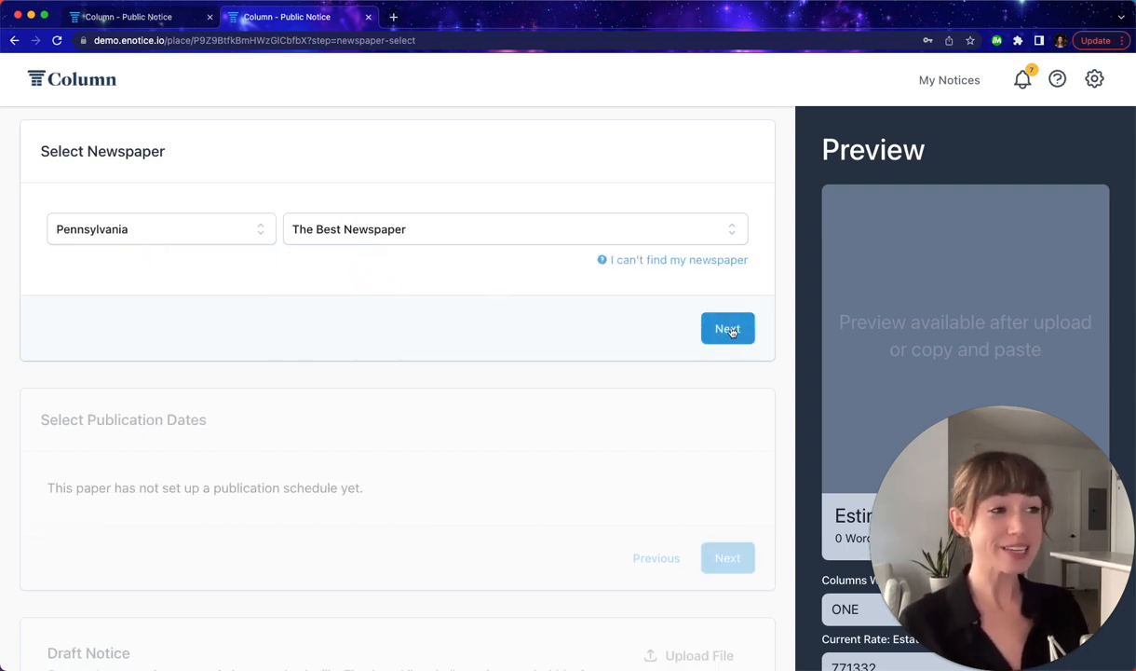
{"action": "left_click", "coordinate": [734, 332]}
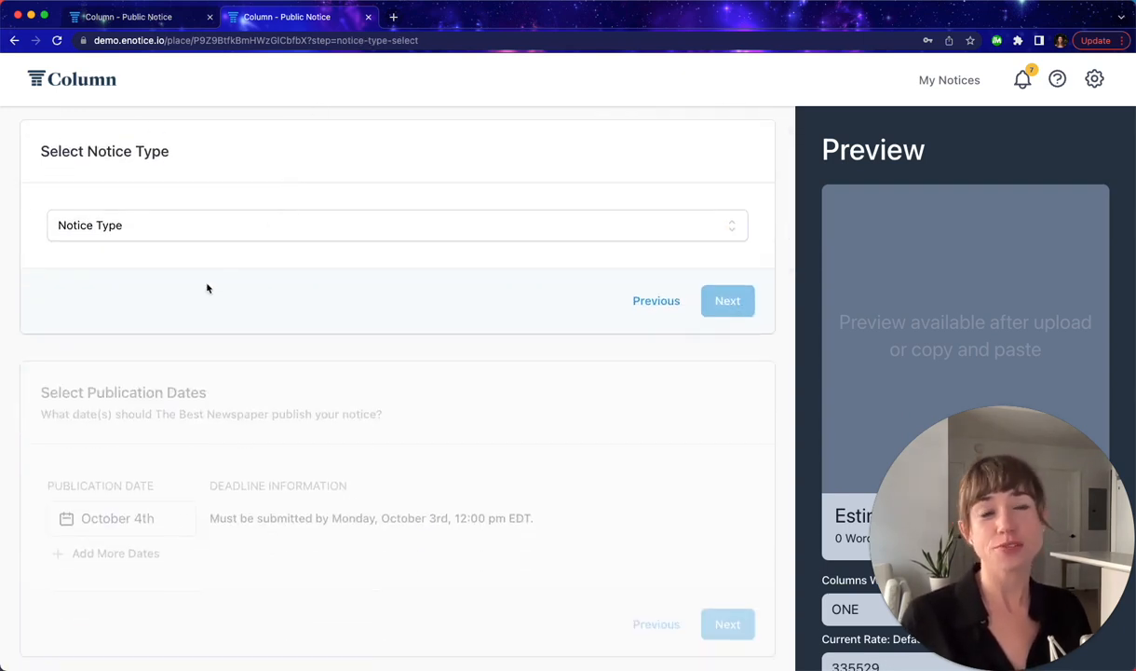
- Set the notice type to Other Public and Legal Notices and continue to the publication dates
{"action": "scroll", "coordinate": [177, 275], "scroll_direction": "up", "scroll_amount": 1}
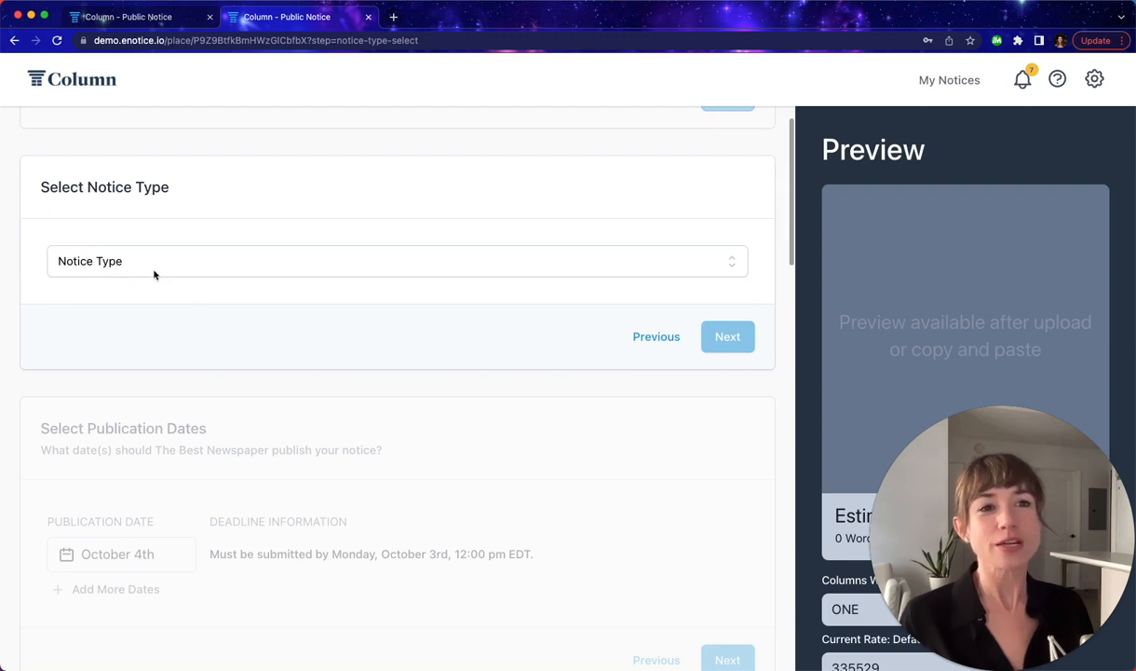
{"action": "left_click", "coordinate": [154, 266]}
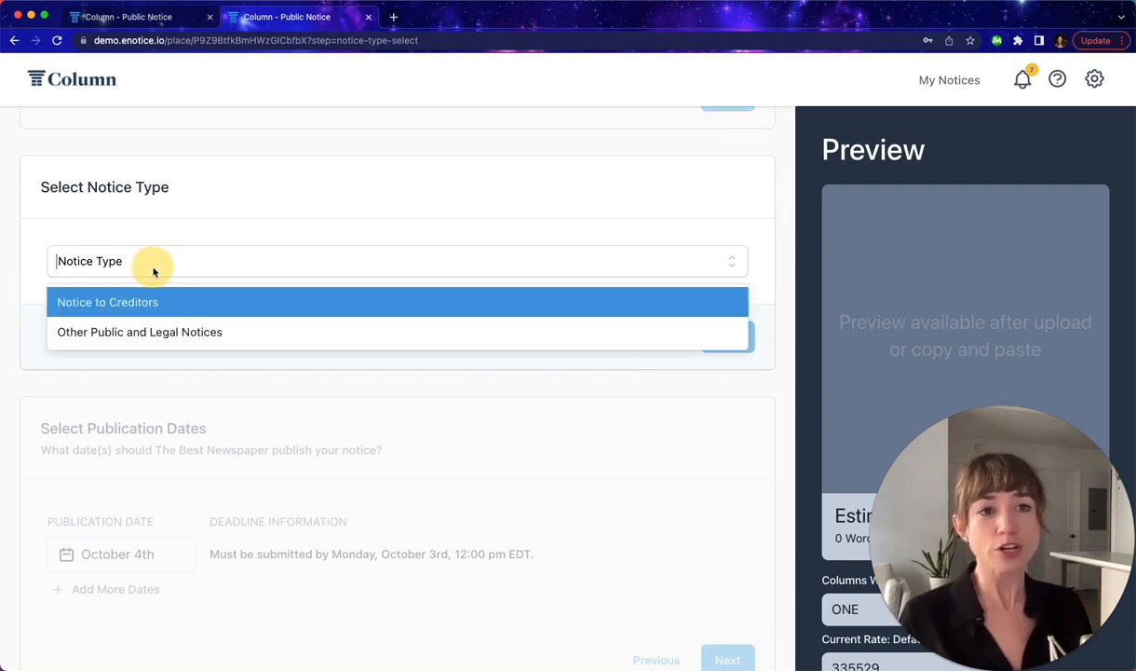
{"action": "left_click", "coordinate": [165, 335]}
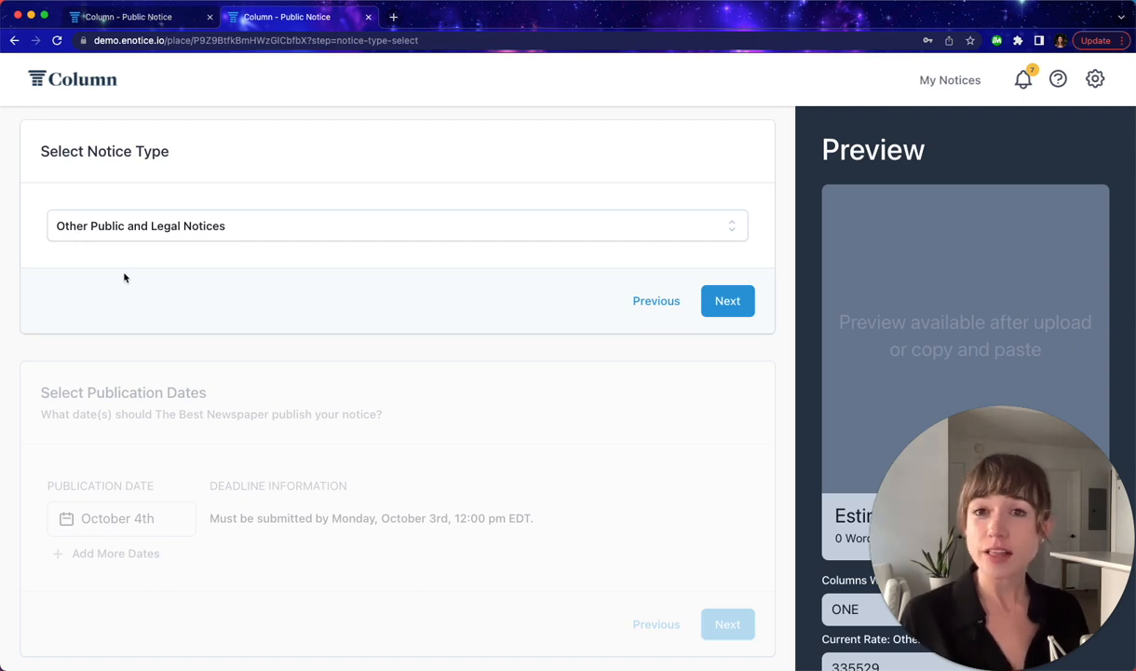
{"action": "left_click", "coordinate": [729, 301]}
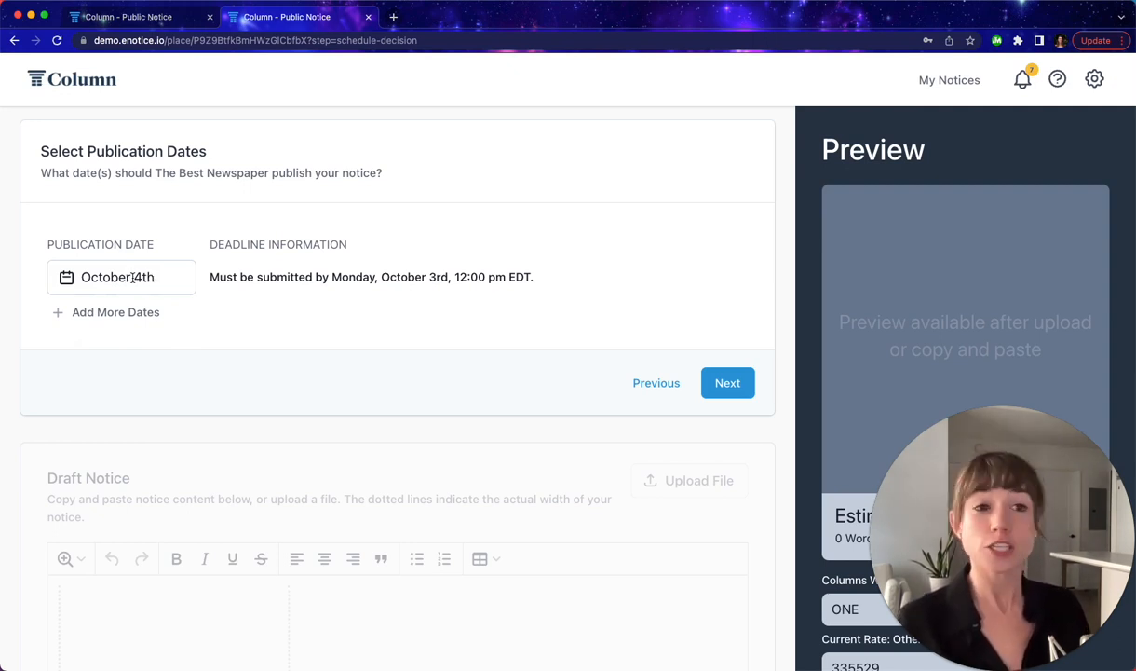
- Schedule the notice for October 6th, October 18th and October 20th, and continue to drafting the notice
{"action": "left_click", "coordinate": [93, 279]}
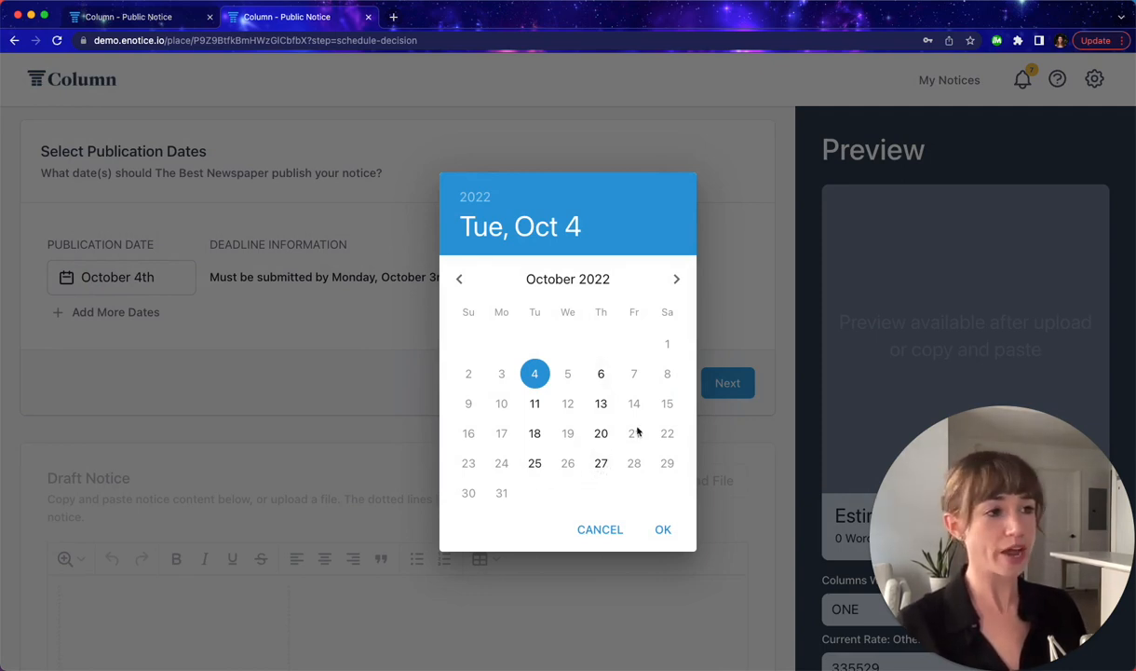
{"action": "left_click", "coordinate": [602, 374]}
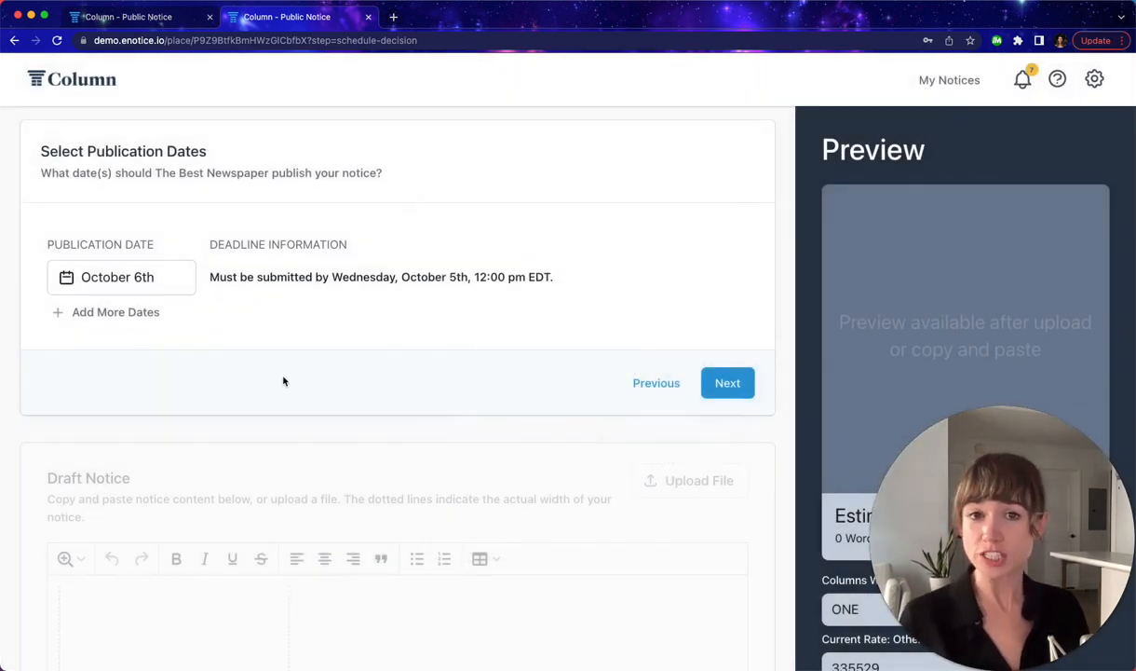
{"action": "left_click", "coordinate": [115, 313]}
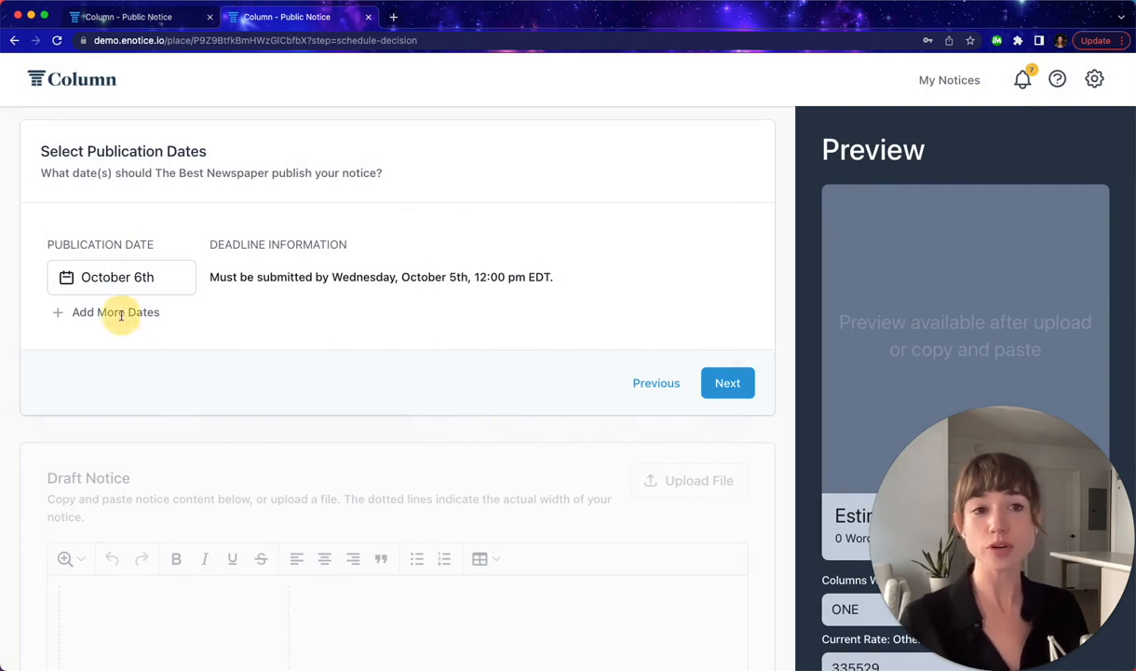
{"action": "left_click", "coordinate": [105, 354]}
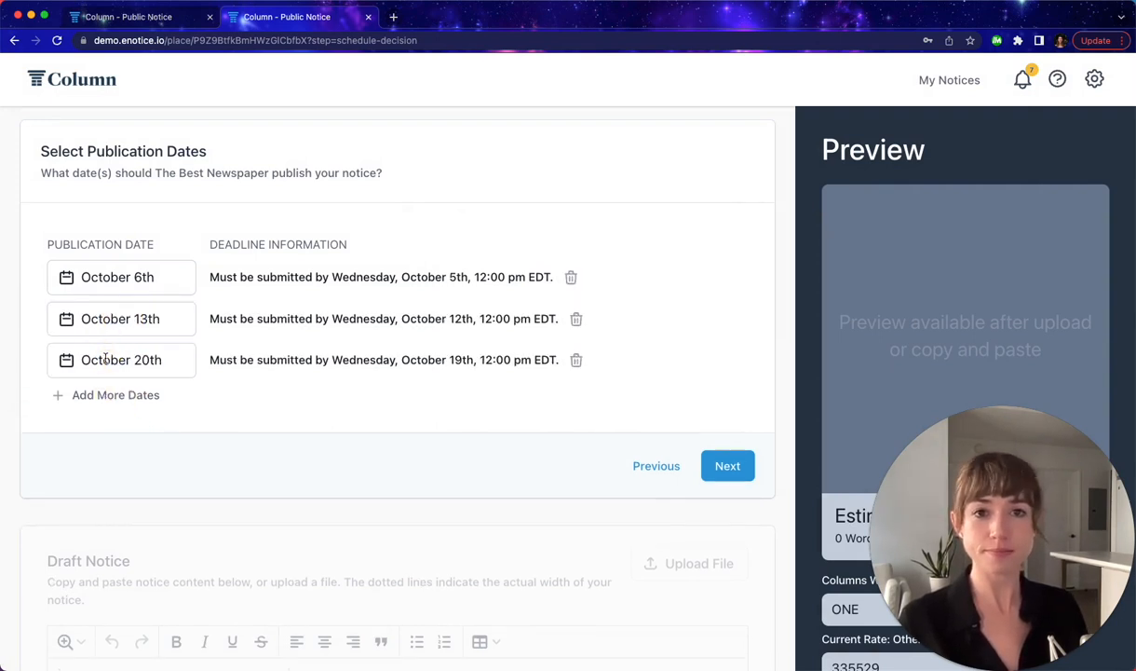
{"action": "left_click", "coordinate": [103, 312]}
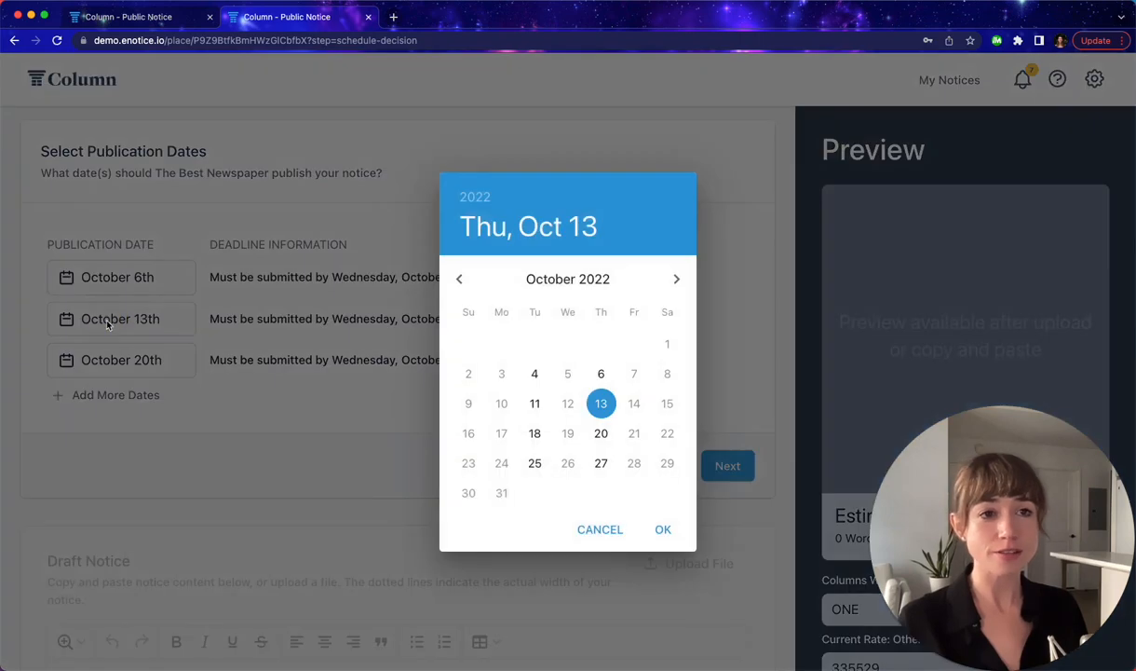
{"action": "left_click", "coordinate": [535, 434]}
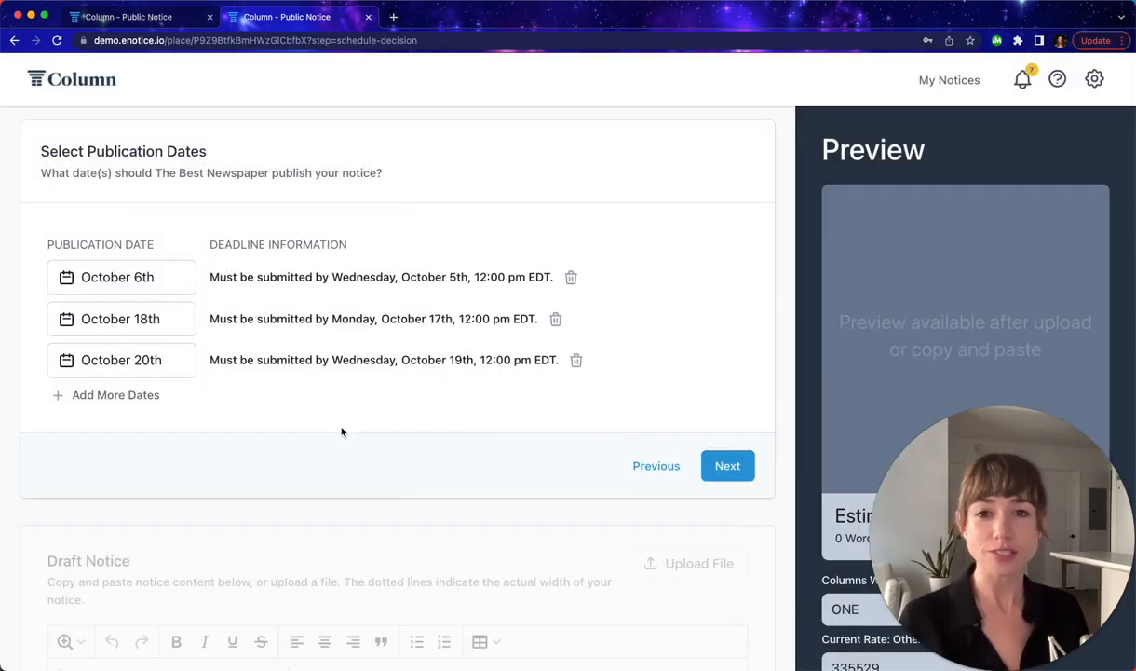
{"action": "left_click", "coordinate": [731, 466]}
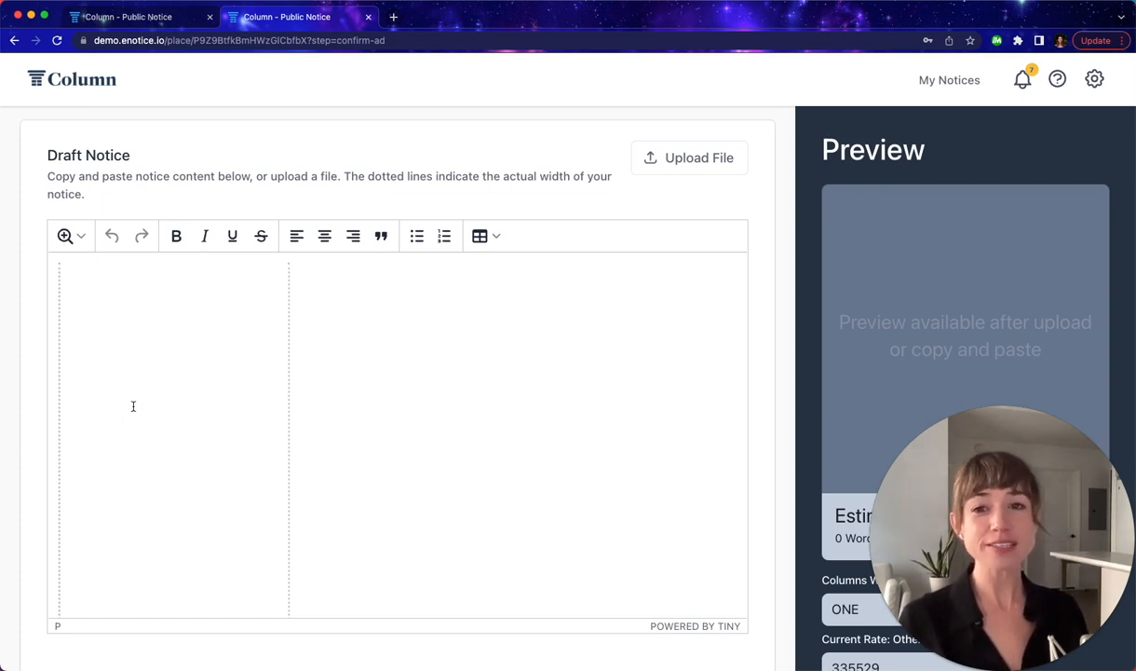
{"action": "left_click", "coordinate": [170, 352]}
{"action": "type", "text": "N"}
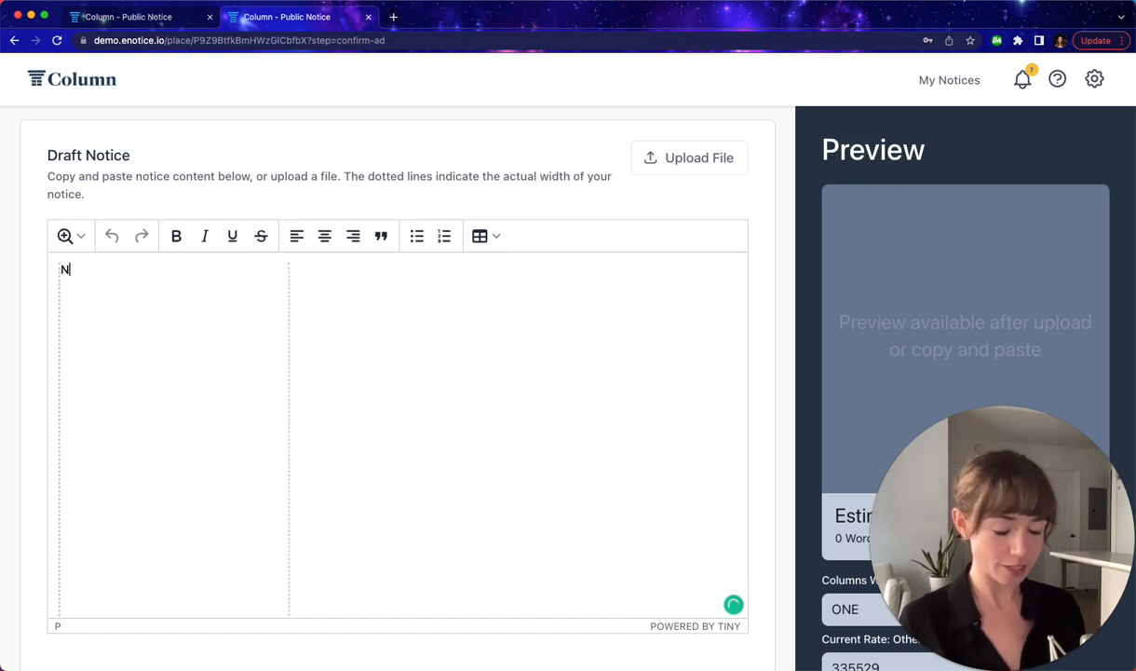
{"action": "type", "text": "otice"}
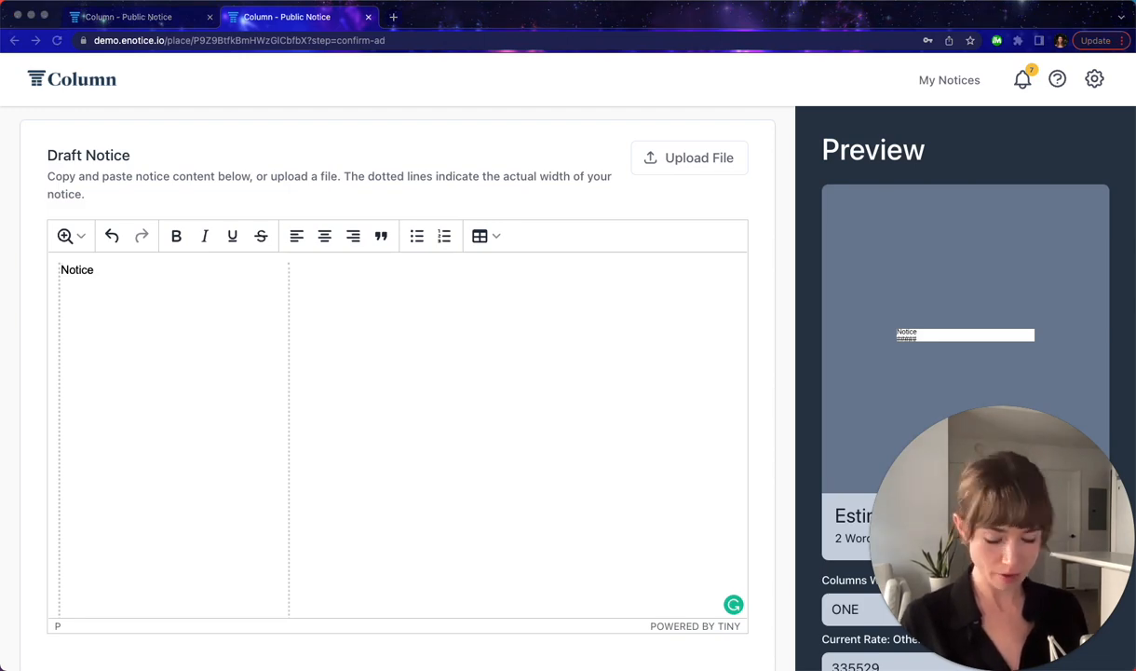
- Replace the draft's content by pasting the full text of the notice of hearing and order
{"action": "key", "text": "super+v"}
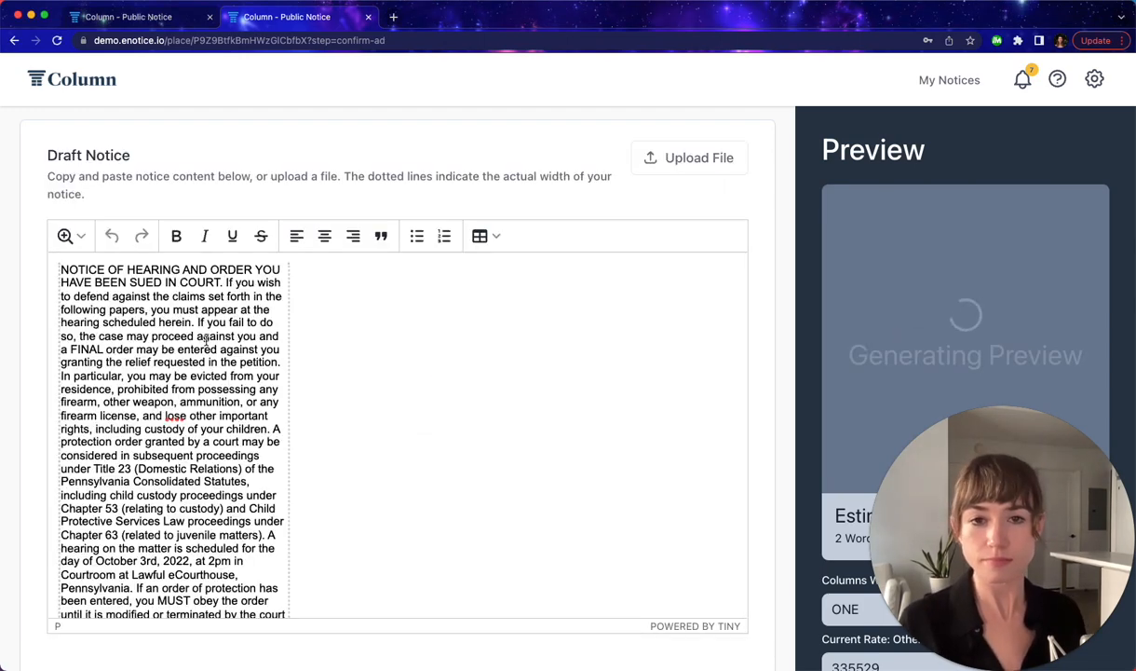
{"action": "scroll", "coordinate": [244, 362], "scroll_direction": "up", "scroll_amount": 1}
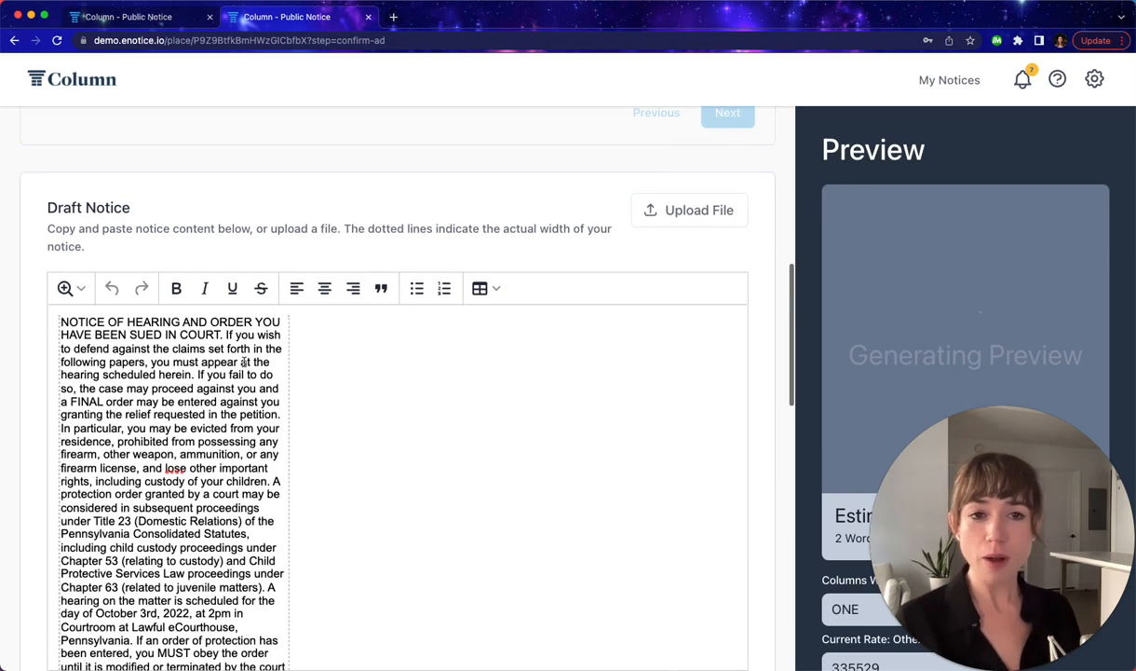
{"action": "scroll", "coordinate": [245, 361], "scroll_direction": "down", "scroll_amount": 1}
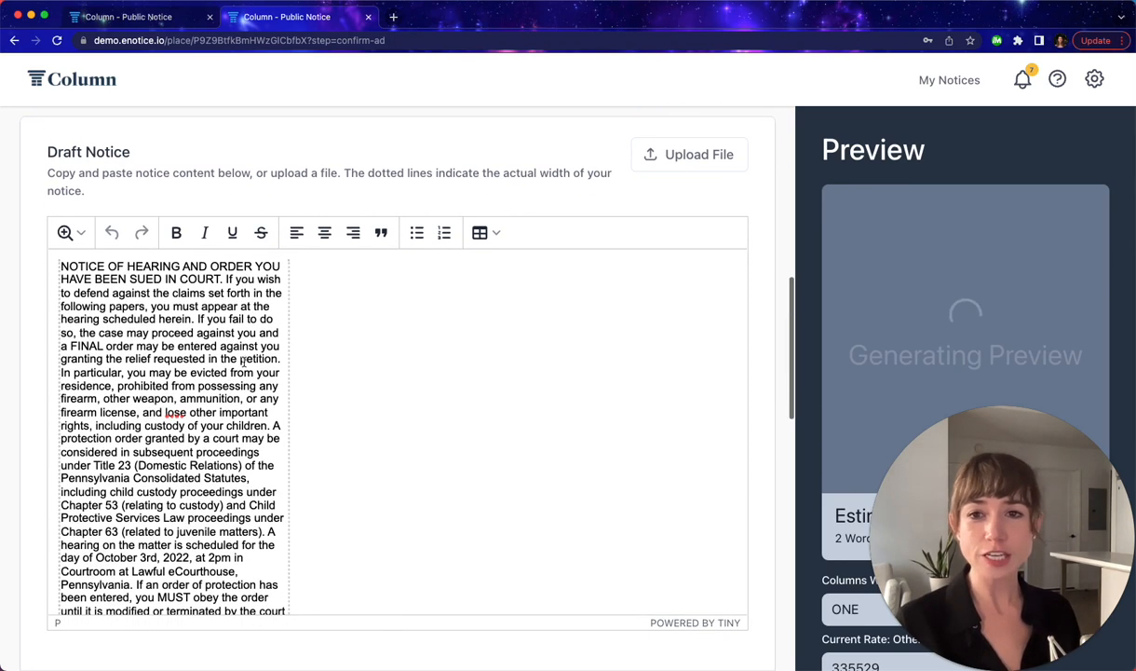
- Bold the heading "NOTICE OF HEARING AND ORDER YOU HAVE BEEN SUED IN COURT." and start the following text on a new line
{"action": "left_click", "coordinate": [179, 438]}
{"action": "scroll", "coordinate": [186, 428], "scroll_direction": "up", "scroll_amount": 2}
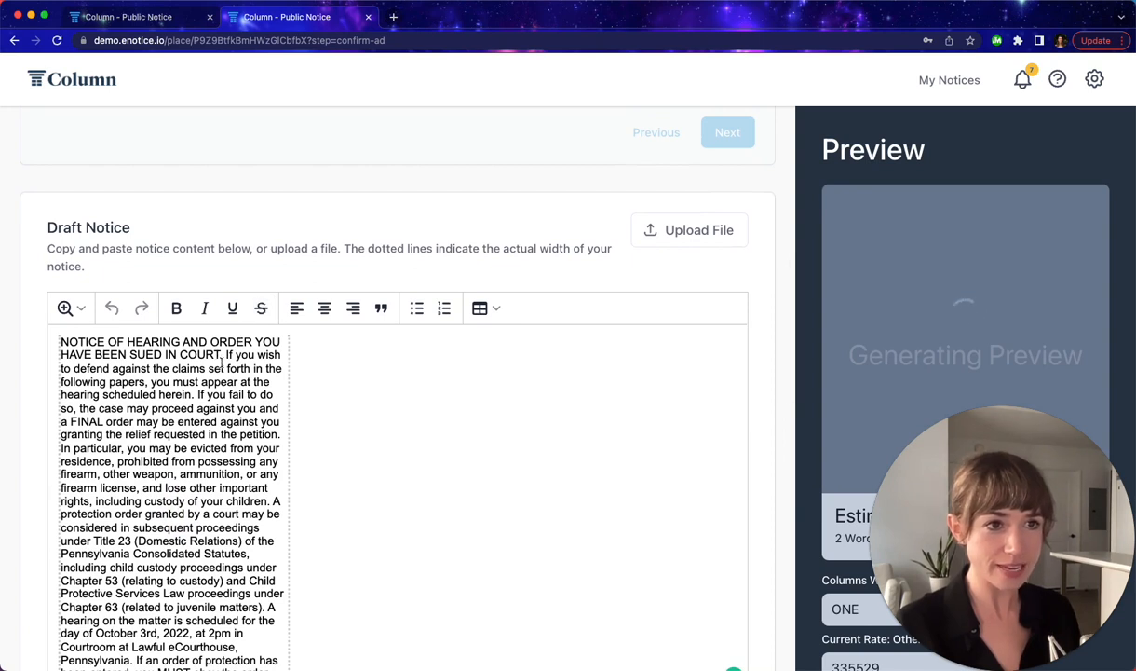
{"action": "left_click_drag", "start_coordinate": [222, 354], "coordinate": [61, 341]}
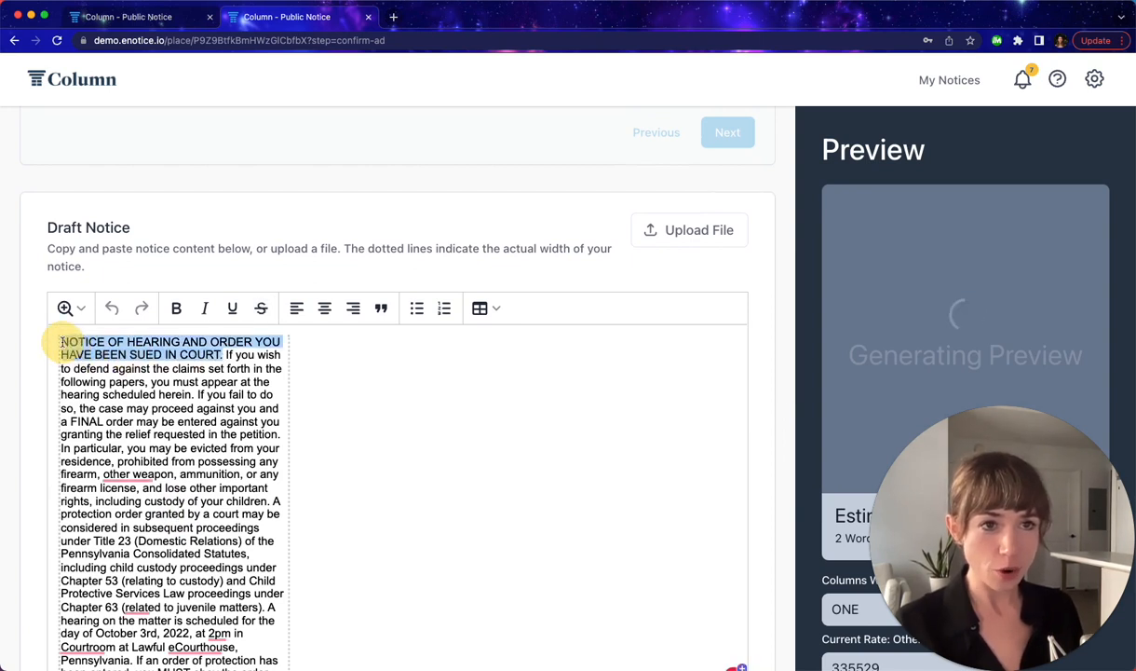
{"action": "left_click", "coordinate": [176, 307]}
{"action": "left_click", "coordinate": [172, 434]}
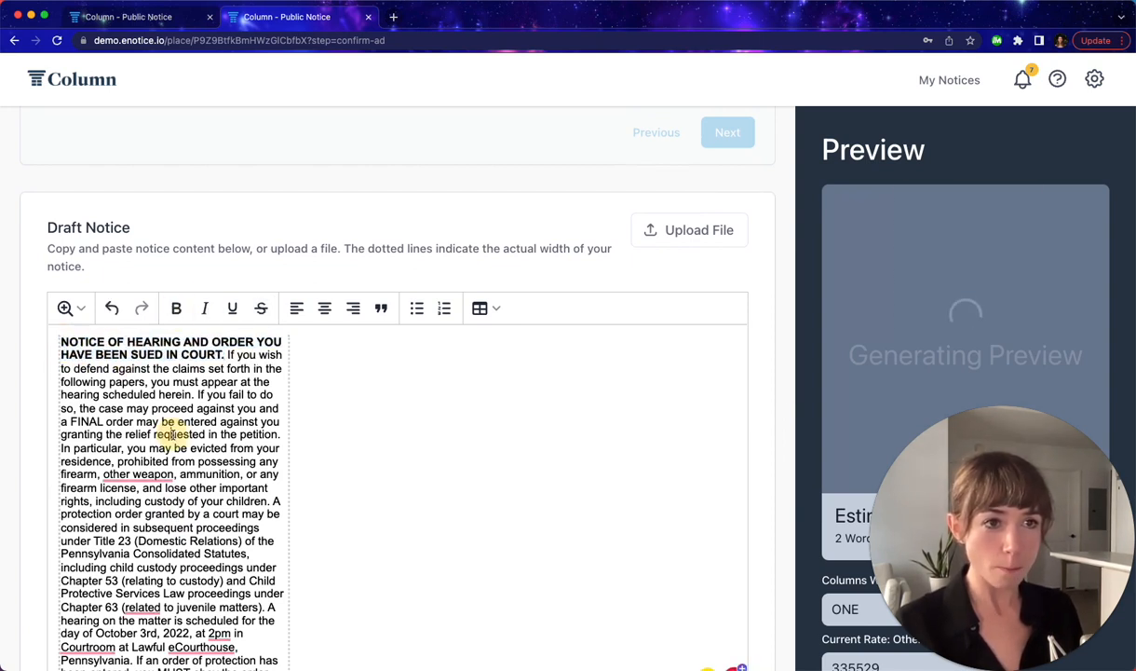
{"action": "left_click", "coordinate": [227, 355]}
{"action": "key", "text": "Return"}
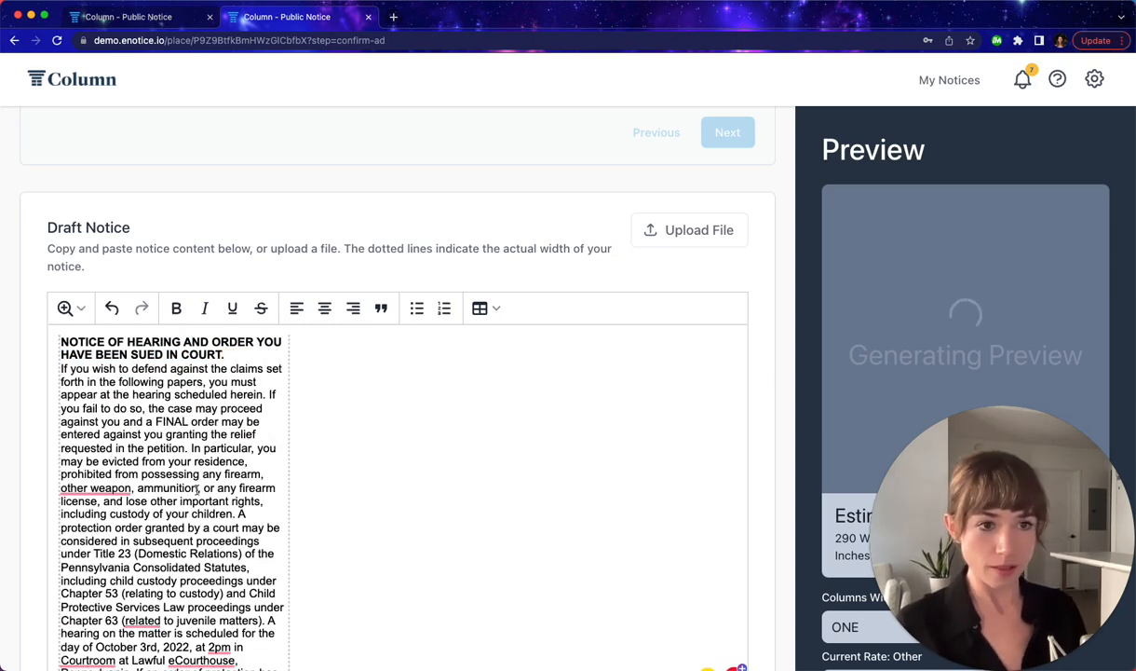
- Insert a blank line before the sentence beginning "A hearing on the matter is scheduled" to separate it as a paragraph
{"action": "scroll", "coordinate": [242, 496], "scroll_direction": "down", "scroll_amount": 4}
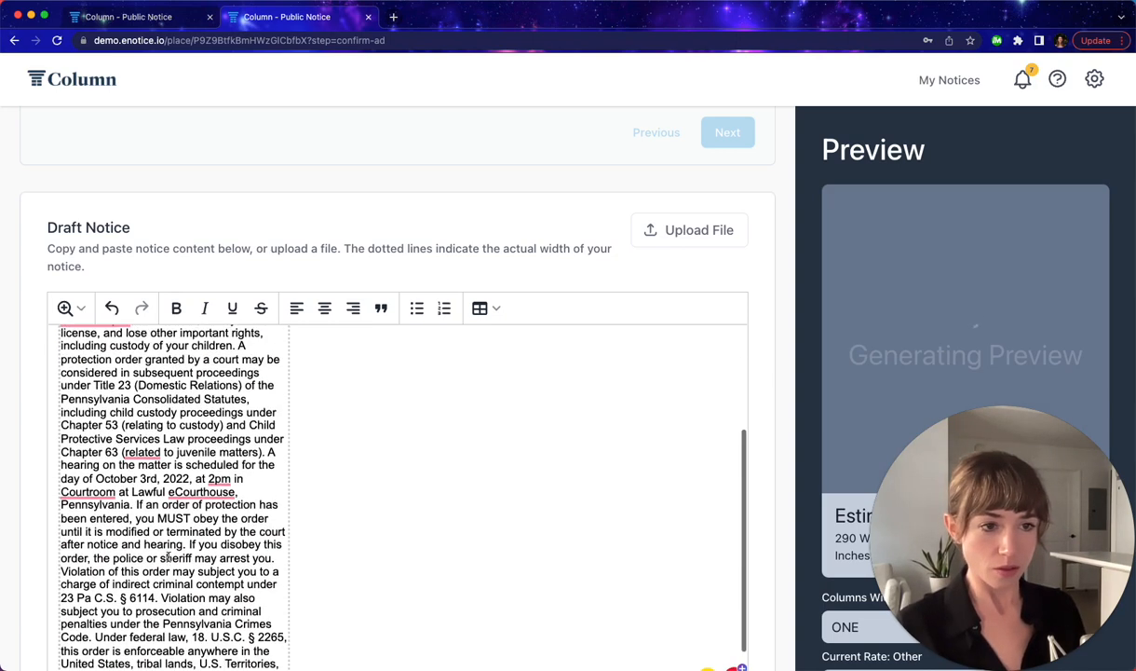
{"action": "left_click", "coordinate": [265, 454]}
{"action": "key", "text": "Return"}
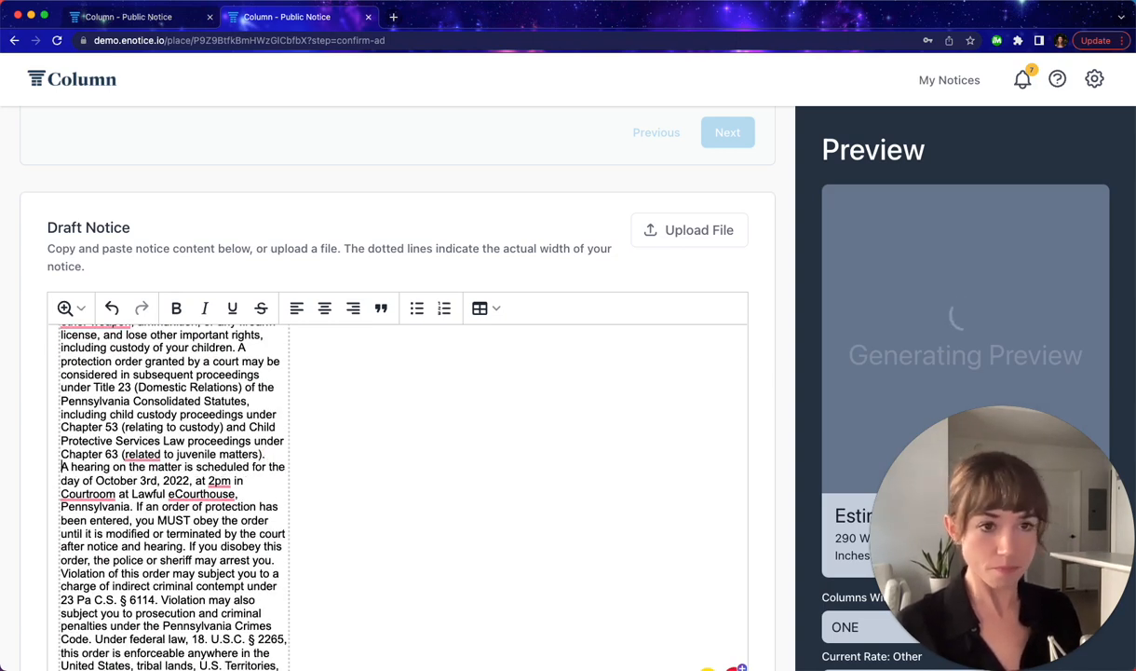
{"action": "key", "text": "Return"}
{"action": "scroll", "coordinate": [240, 485], "scroll_direction": "down", "scroll_amount": 2}
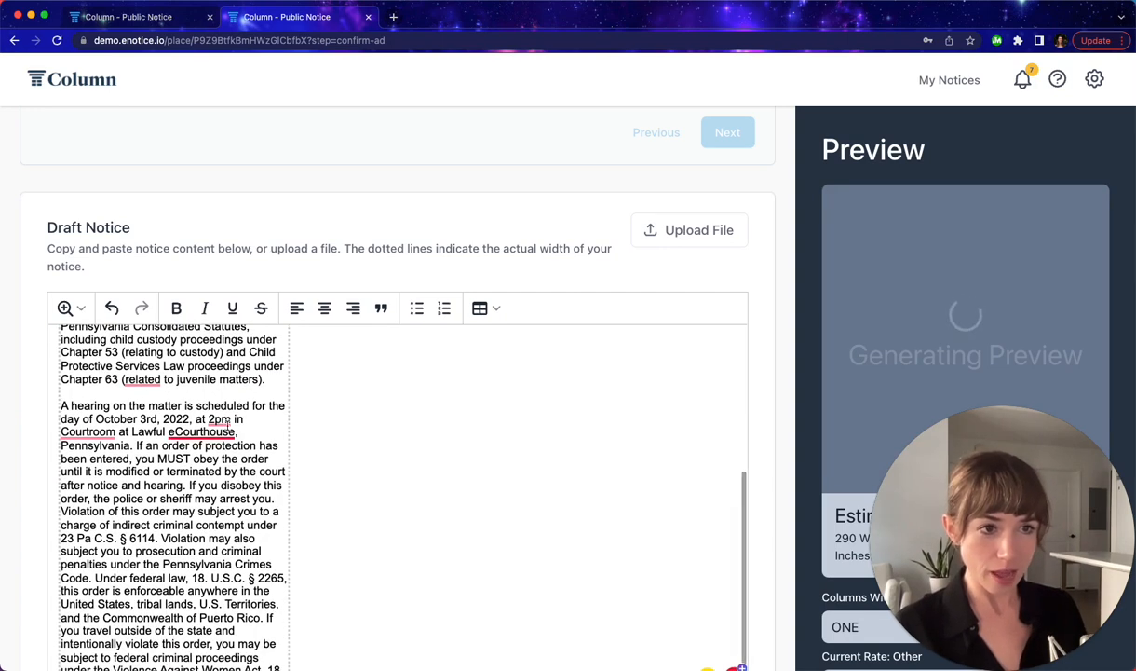
{"action": "scroll", "coordinate": [160, 335], "scroll_direction": "up", "scroll_amount": 2}
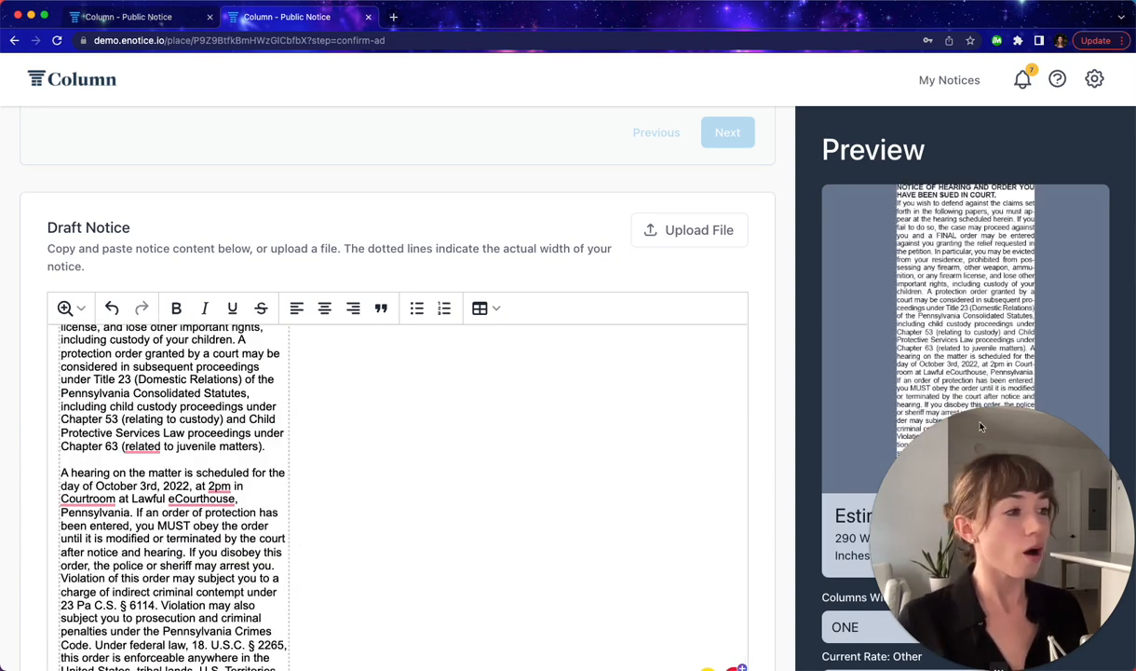
- Open the enlarged preview of the formatted notice
{"action": "left_click_drag", "start_coordinate": [1008, 432], "coordinate": [636, 423]}
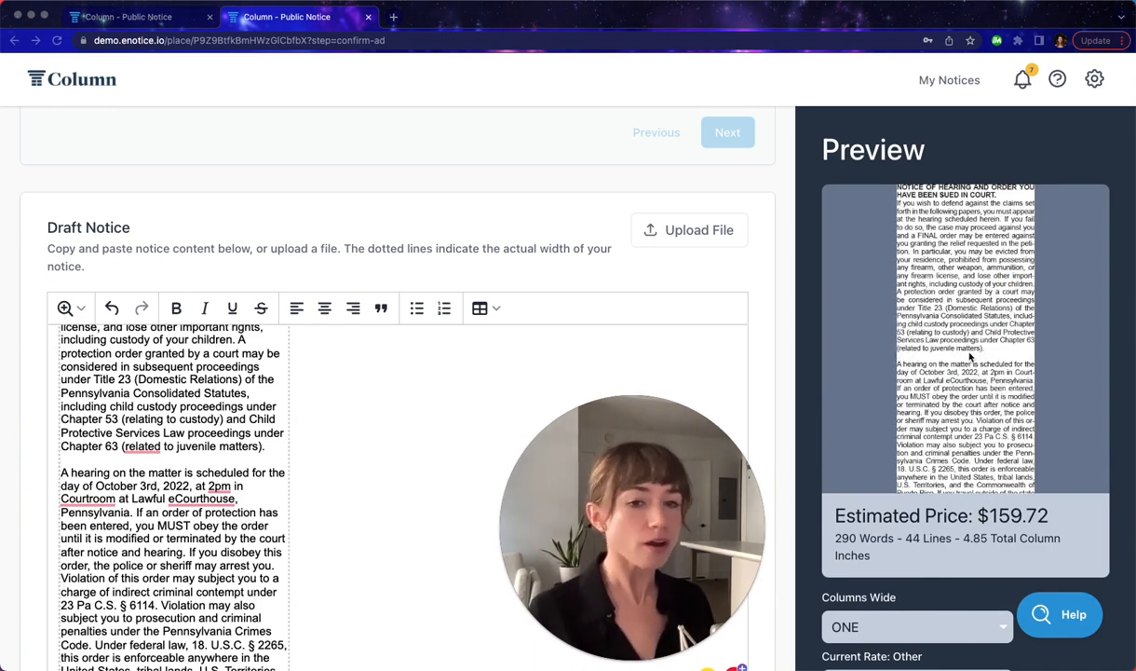
{"action": "left_click", "coordinate": [946, 351]}
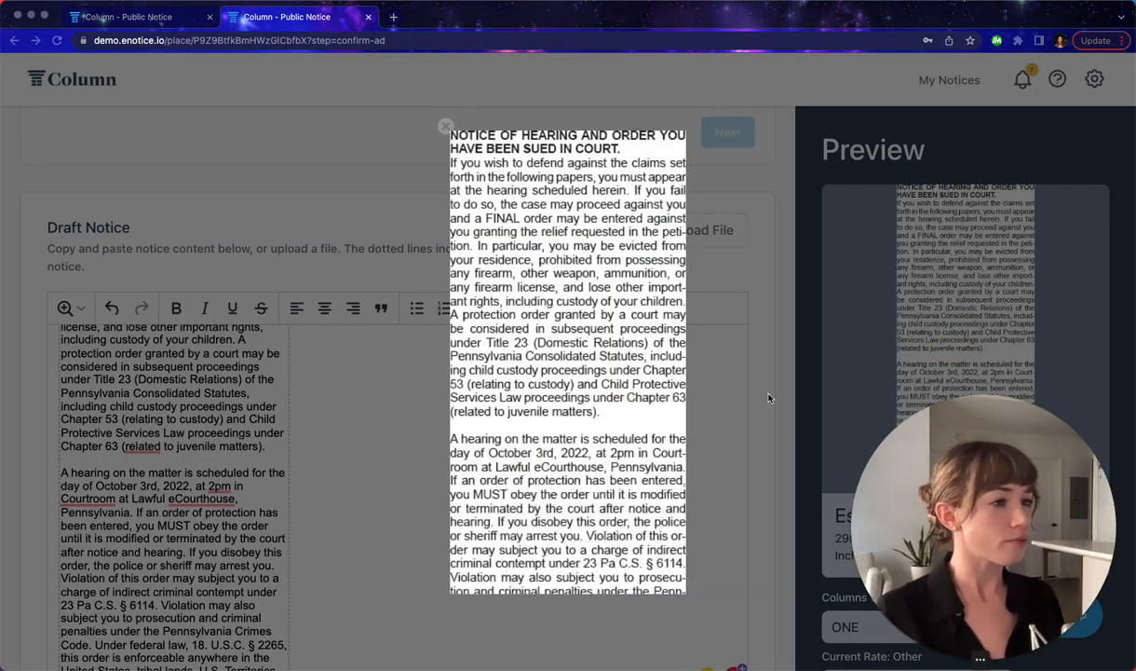
- Close the enlarged notice preview and check the end of the notice in the smaller preview
{"action": "left_click", "coordinate": [724, 371]}
{"action": "left_click_drag", "start_coordinate": [967, 434], "coordinate": [940, 101]}
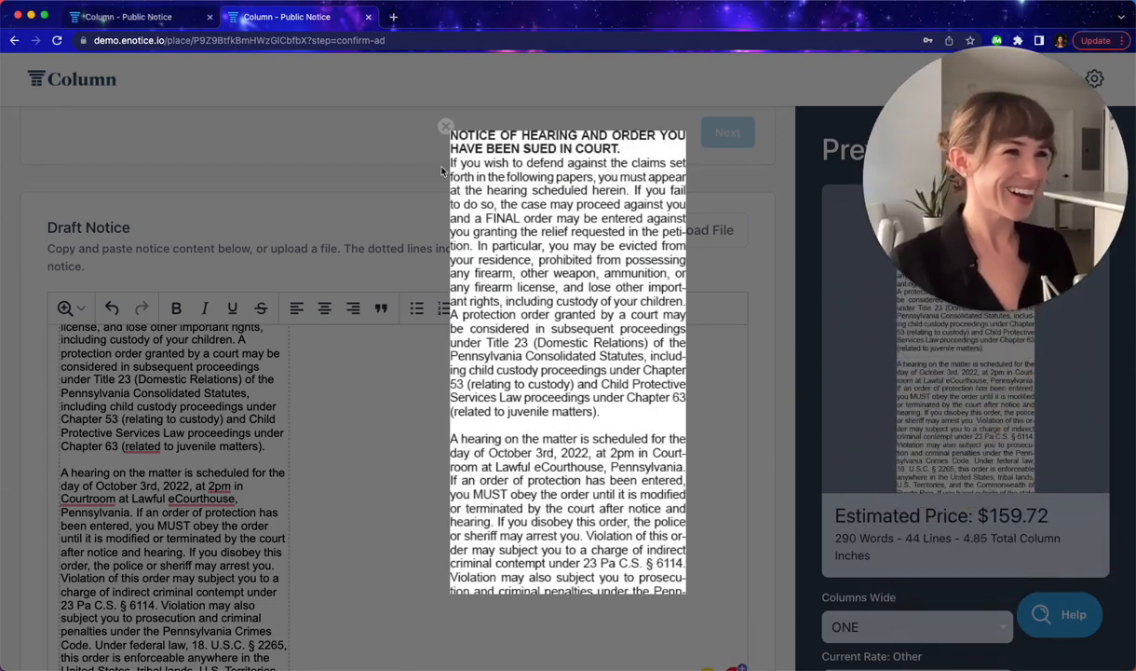
{"action": "left_click", "coordinate": [445, 126]}
{"action": "scroll", "coordinate": [822, 483], "scroll_direction": "down", "scroll_amount": 1}
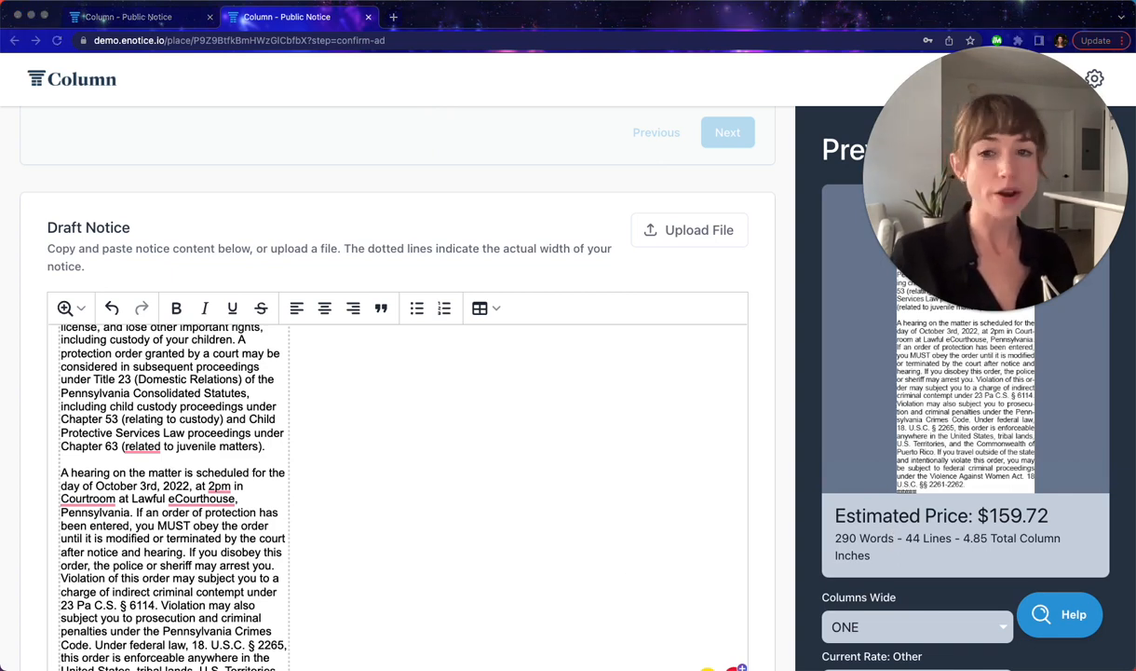
- Set the notice to two columns wide and continue from the draft to naming the notice
{"action": "left_click", "coordinate": [846, 627]}
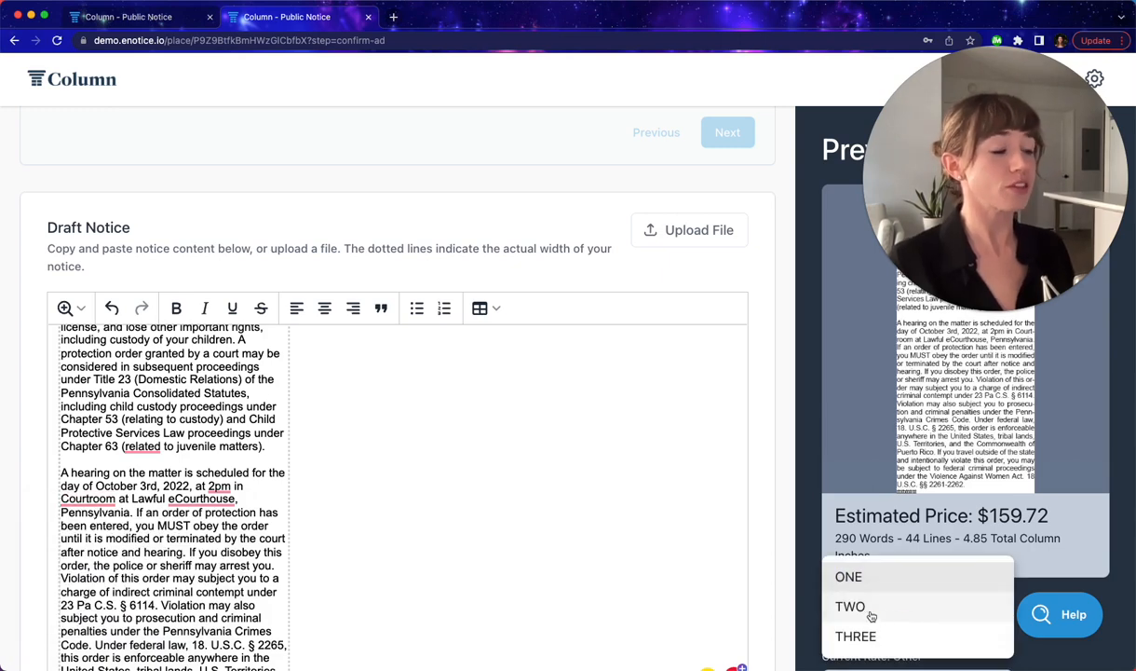
{"action": "left_click", "coordinate": [866, 611]}
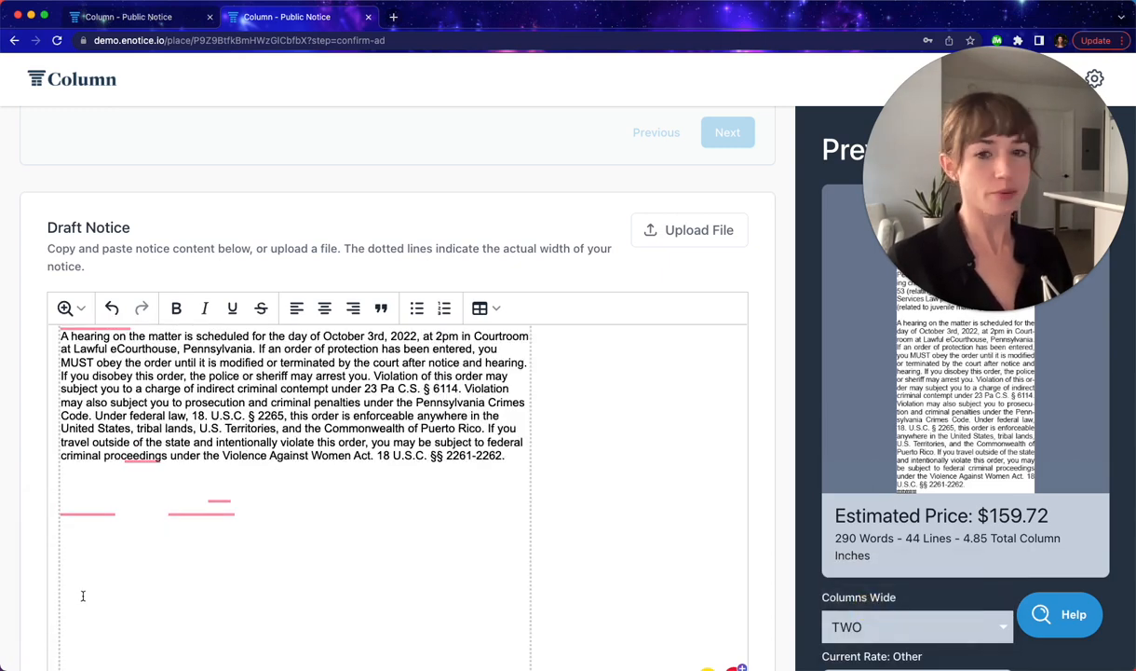
{"action": "scroll", "coordinate": [692, 578], "scroll_direction": "down", "scroll_amount": 3}
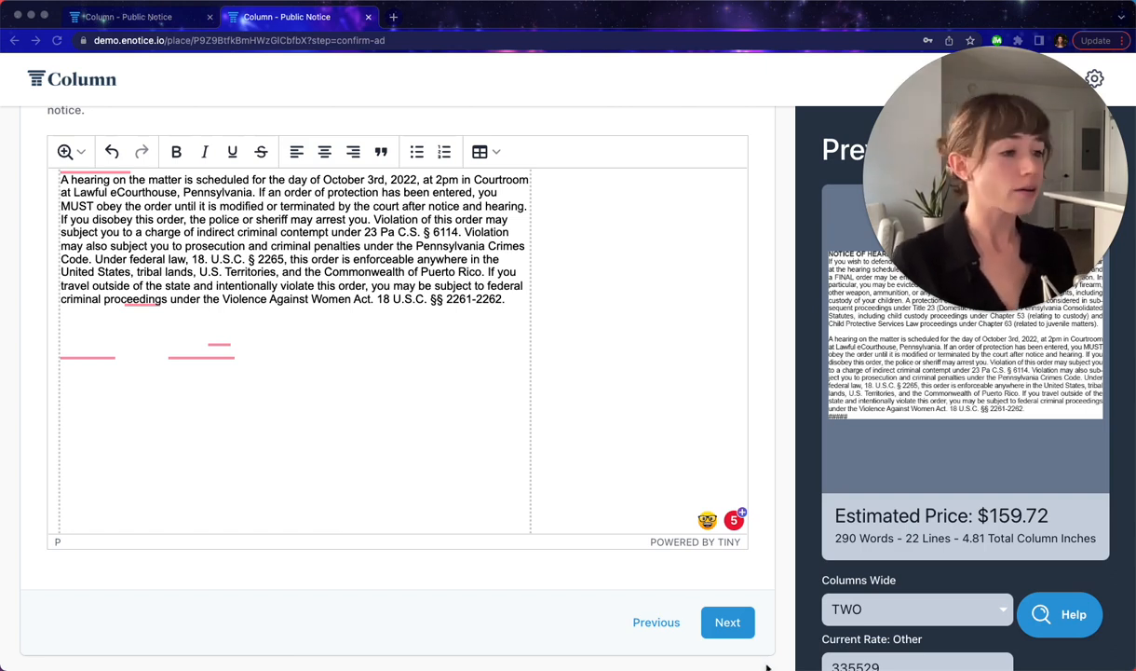
{"action": "left_click", "coordinate": [730, 624]}
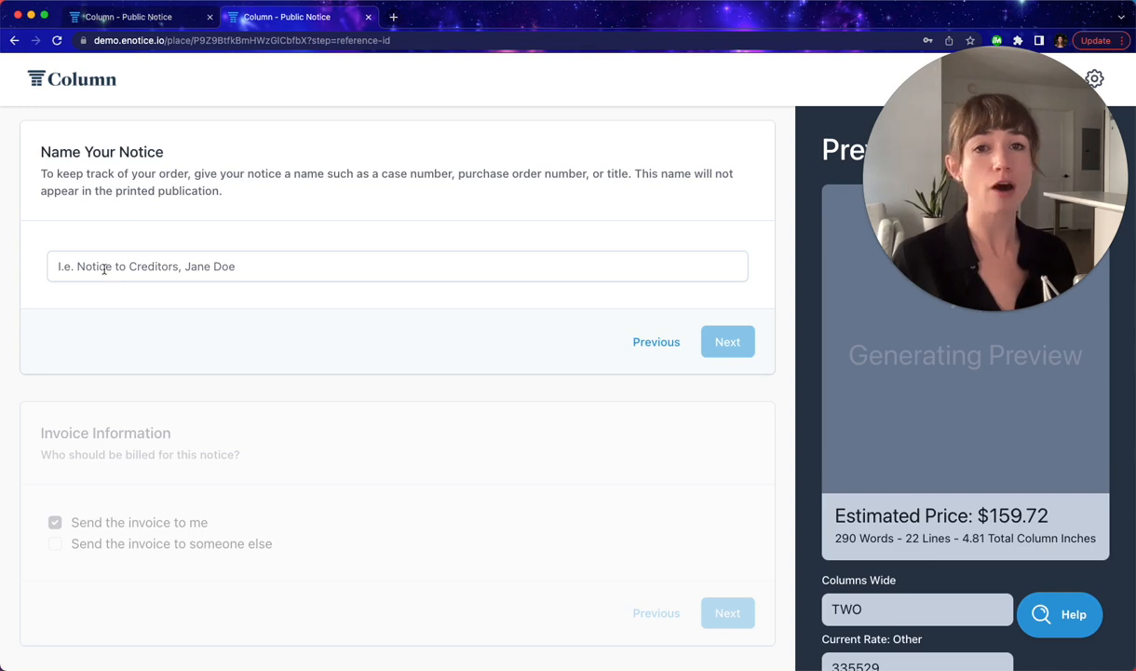
- Name the notice "Notice of Hearing 10-3-2022" and continue to the invoice information
{"action": "left_click", "coordinate": [157, 268]}
{"action": "type", "text": "N"}
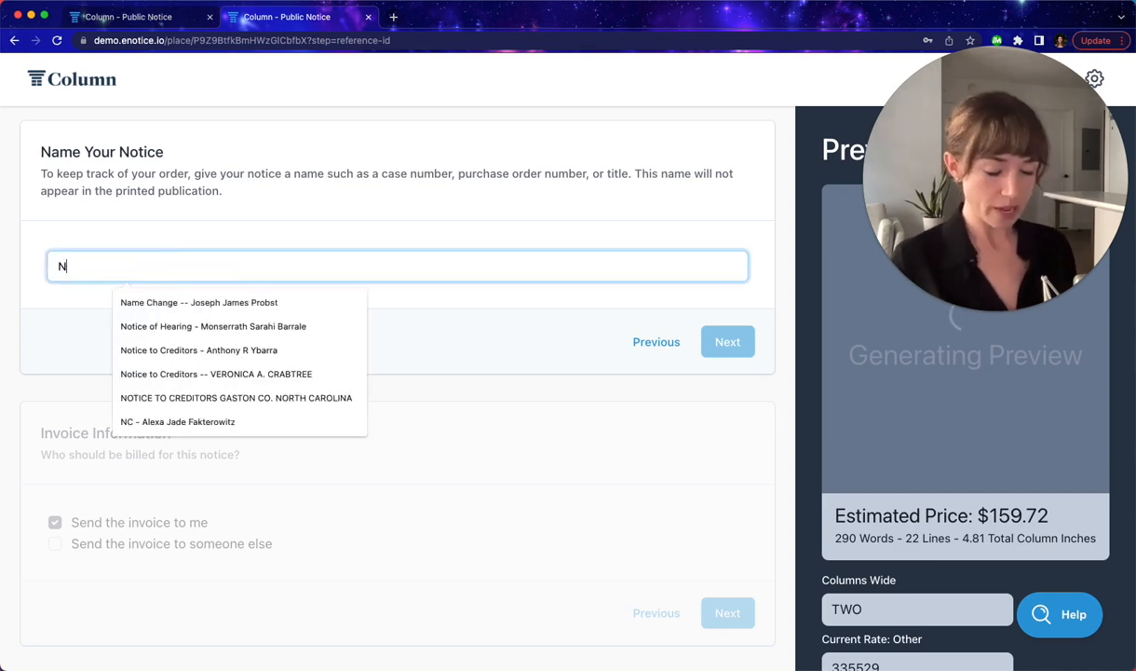
{"action": "type", "text": "otice of Hearing "}
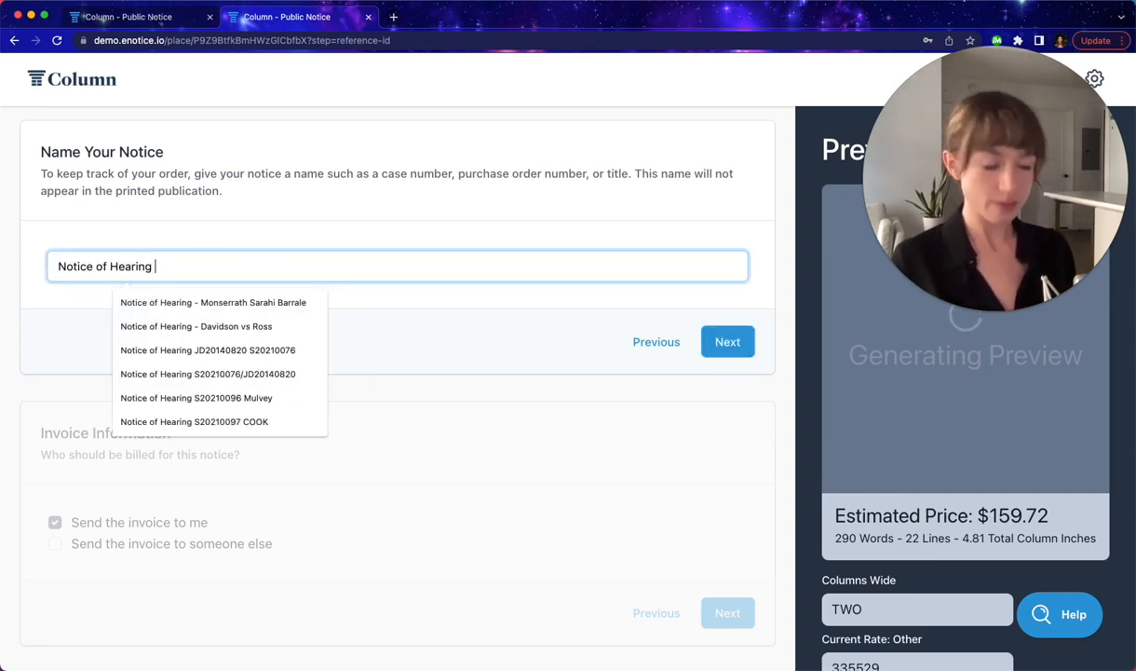
{"action": "type", "text": "10-3-"}
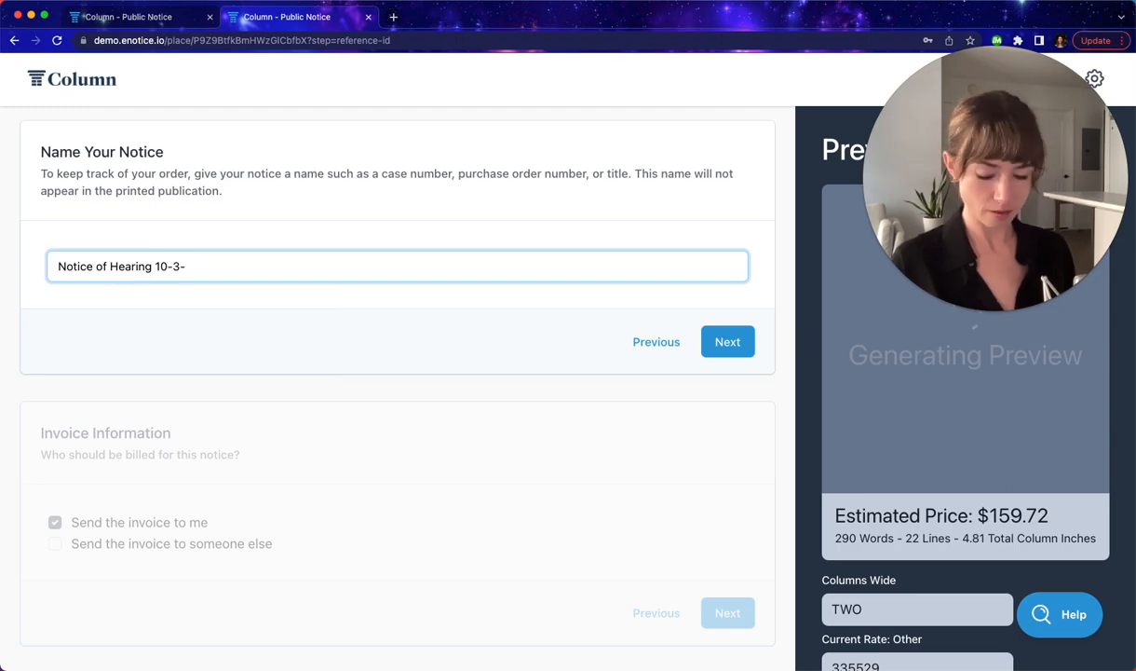
{"action": "type", "text": "2022"}
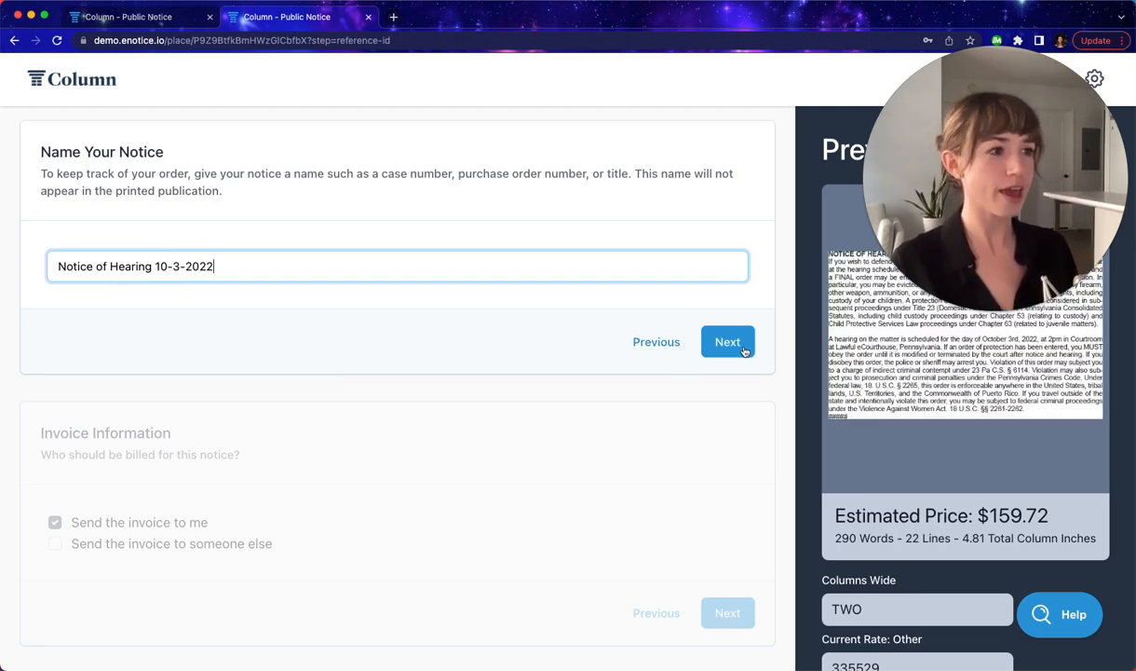
{"action": "left_click", "coordinate": [728, 342]}
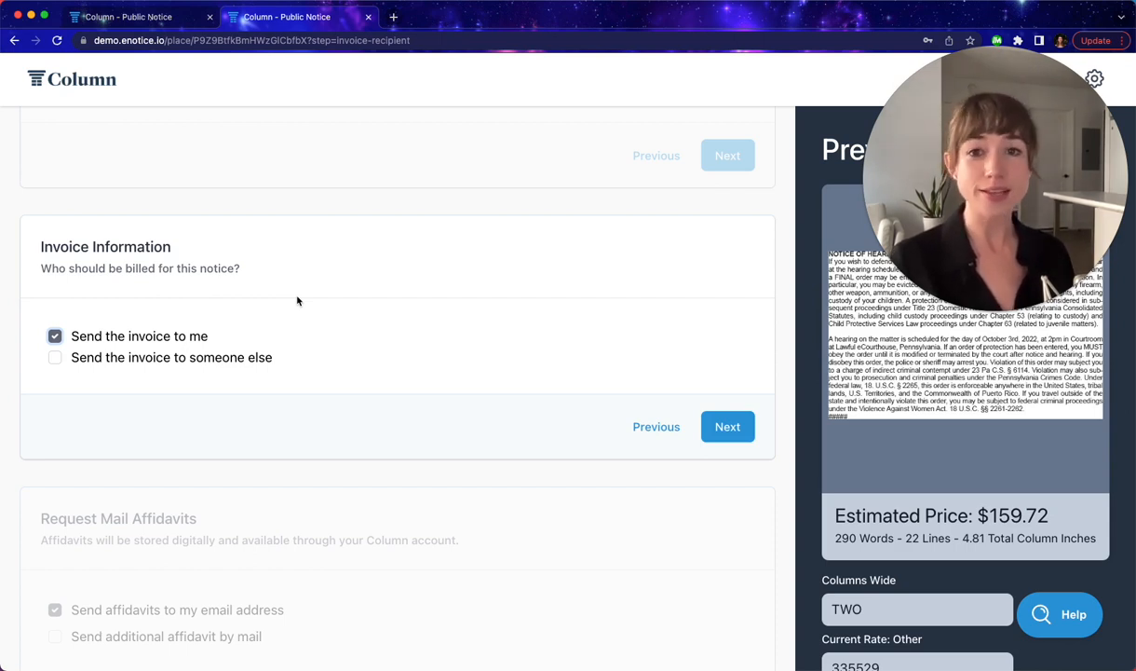
- Try sending the invoice to someone else, using a mailing address instead of email
{"action": "left_click", "coordinate": [55, 357]}
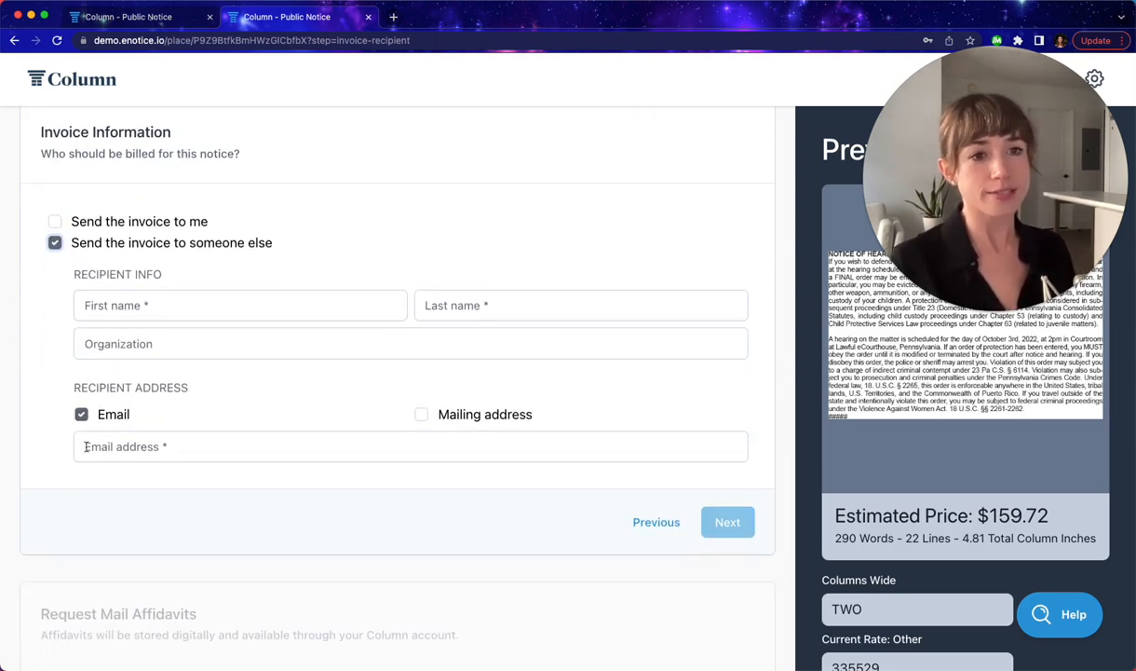
{"action": "left_click", "coordinate": [420, 413]}
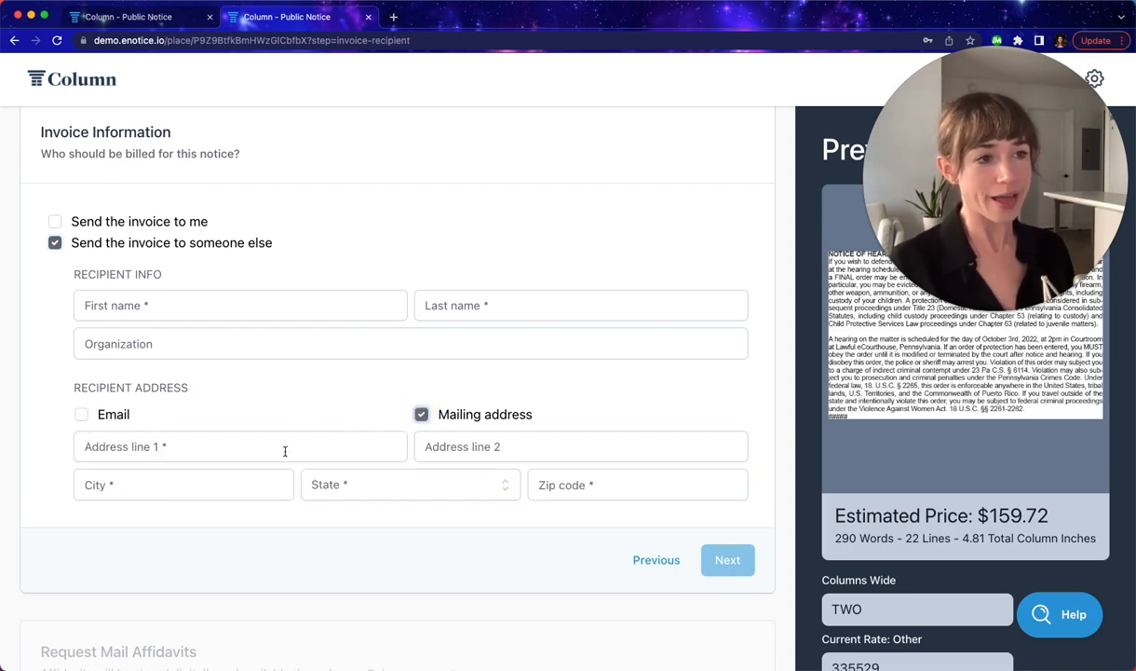
{"action": "scroll", "coordinate": [284, 451], "scroll_direction": "down", "scroll_amount": 2}
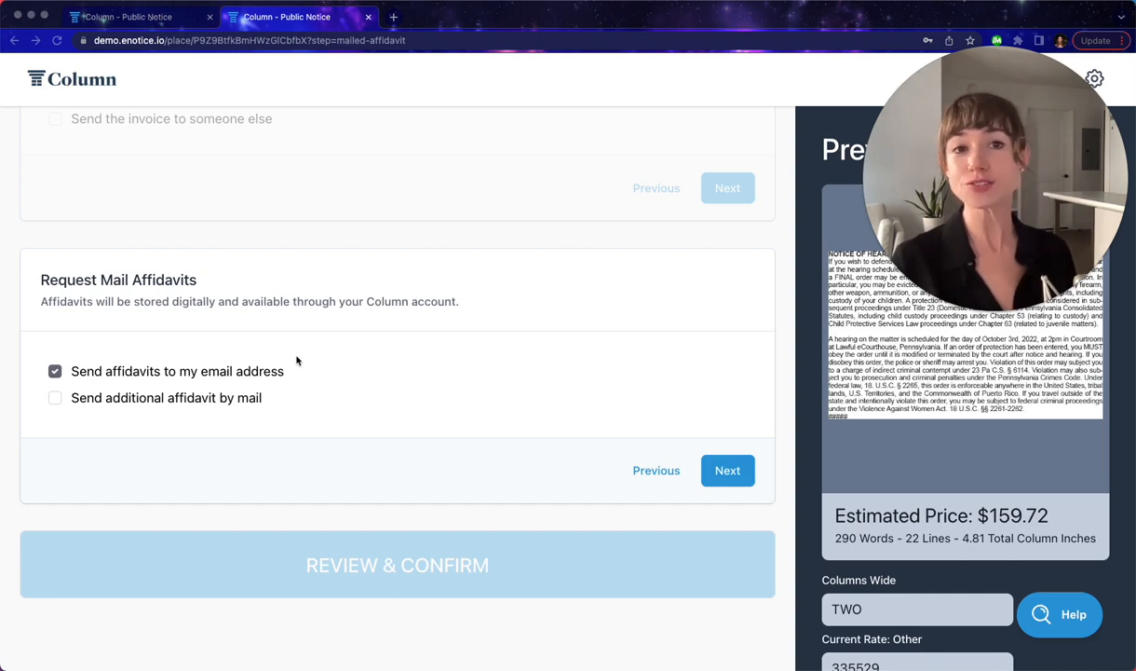
- Try requesting an additional affidavit by mail, and withdraw that request
{"action": "left_click", "coordinate": [57, 399]}
{"action": "left_click", "coordinate": [55, 398]}
{"action": "scroll", "coordinate": [198, 402], "scroll_direction": "down", "scroll_amount": 1}
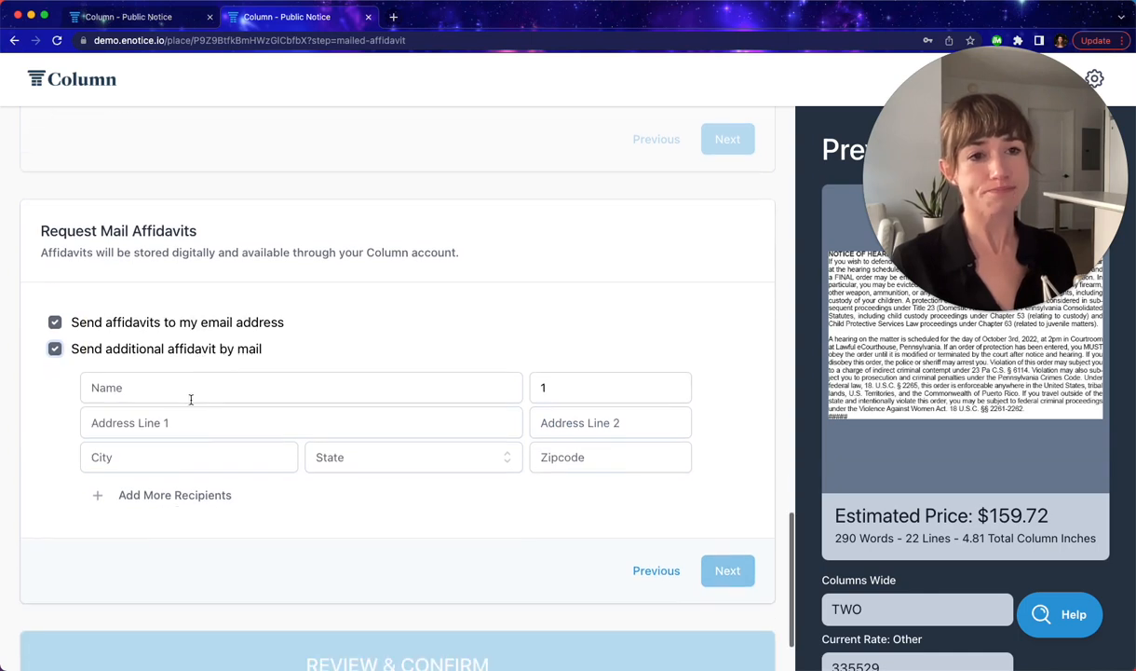
{"action": "left_click", "coordinate": [55, 349]}
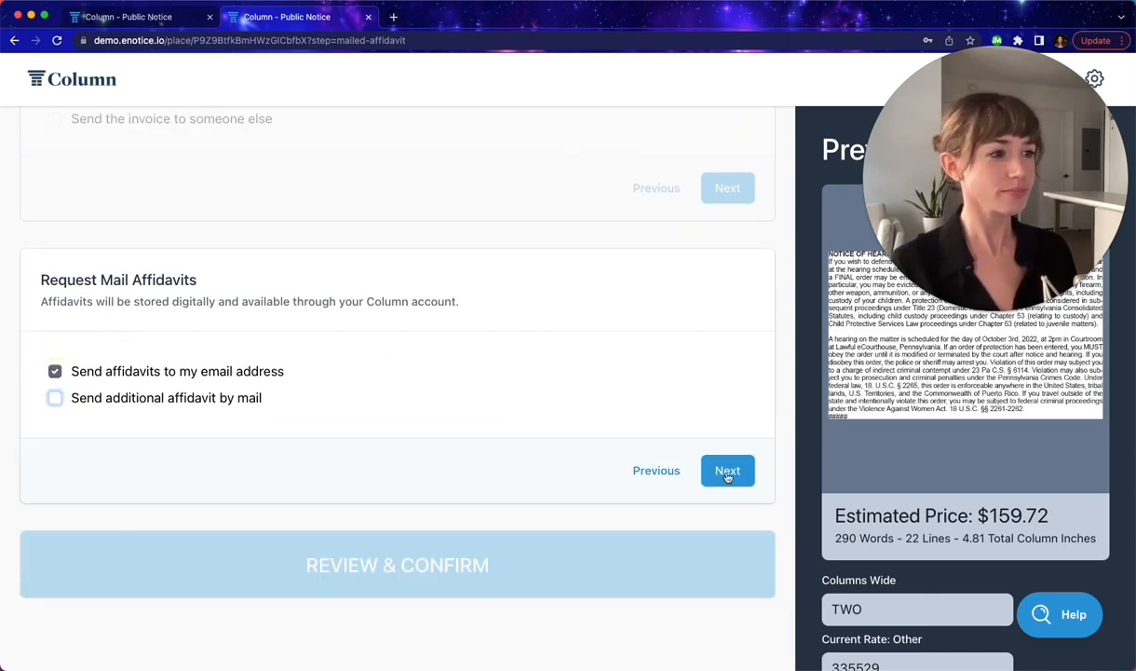
- Accept affidavits by email only and open the submission confirmation for the notice
{"action": "left_click", "coordinate": [731, 477]}
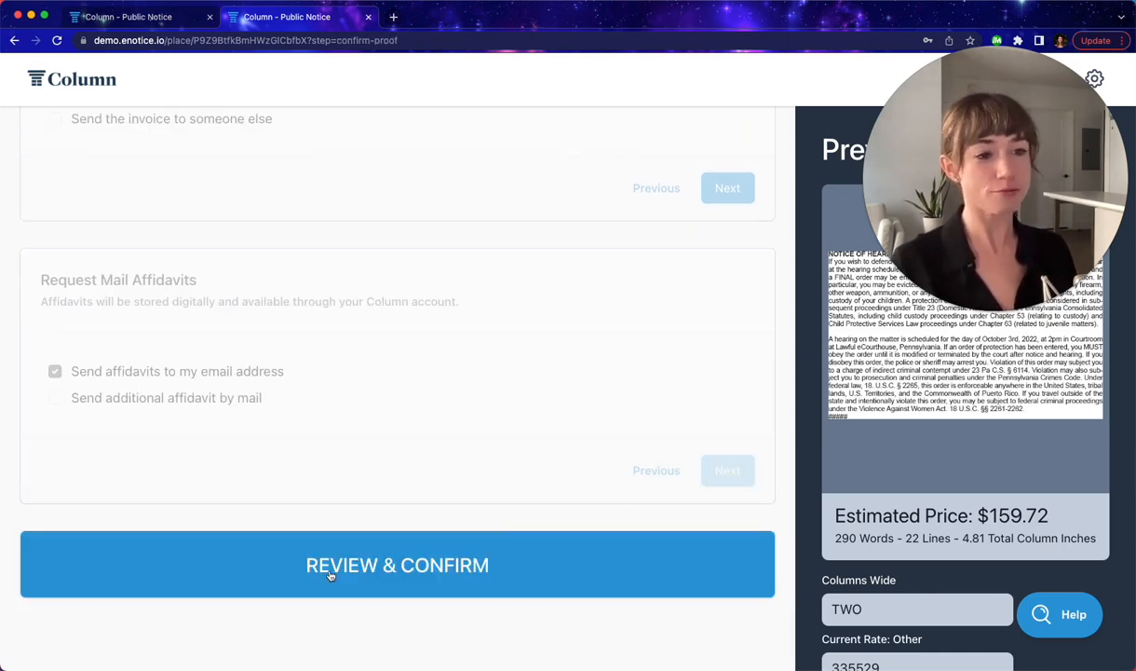
{"action": "left_click", "coordinate": [329, 571]}
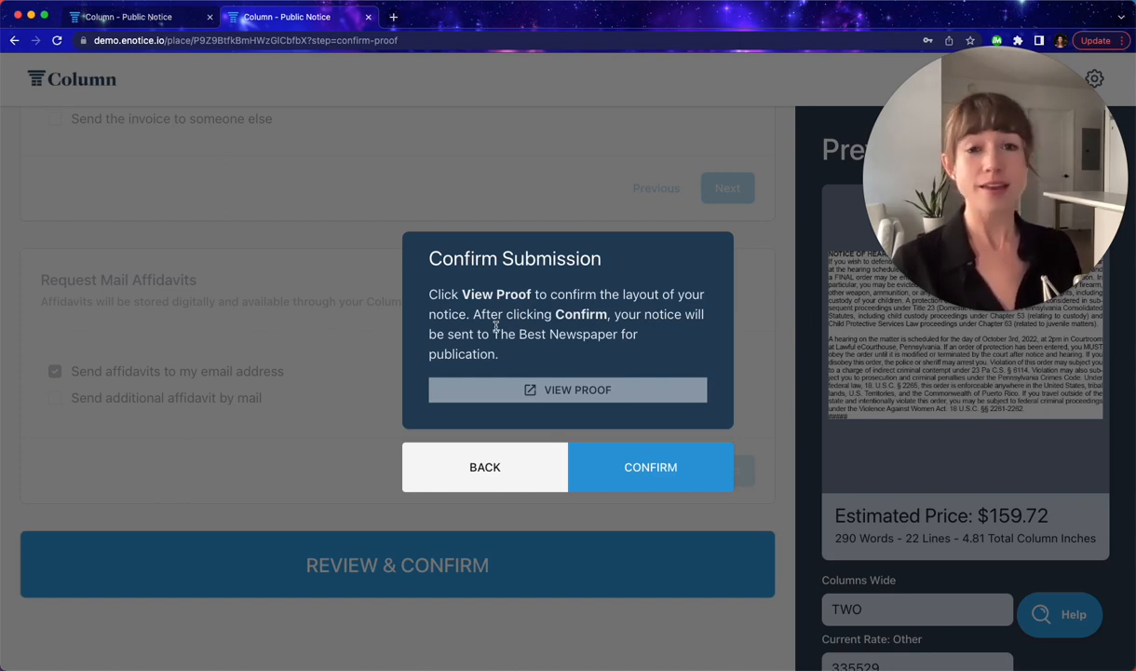
- Leave the submission confirmation and go back through the form to the Draft Notice section
{"action": "left_click", "coordinate": [463, 467]}
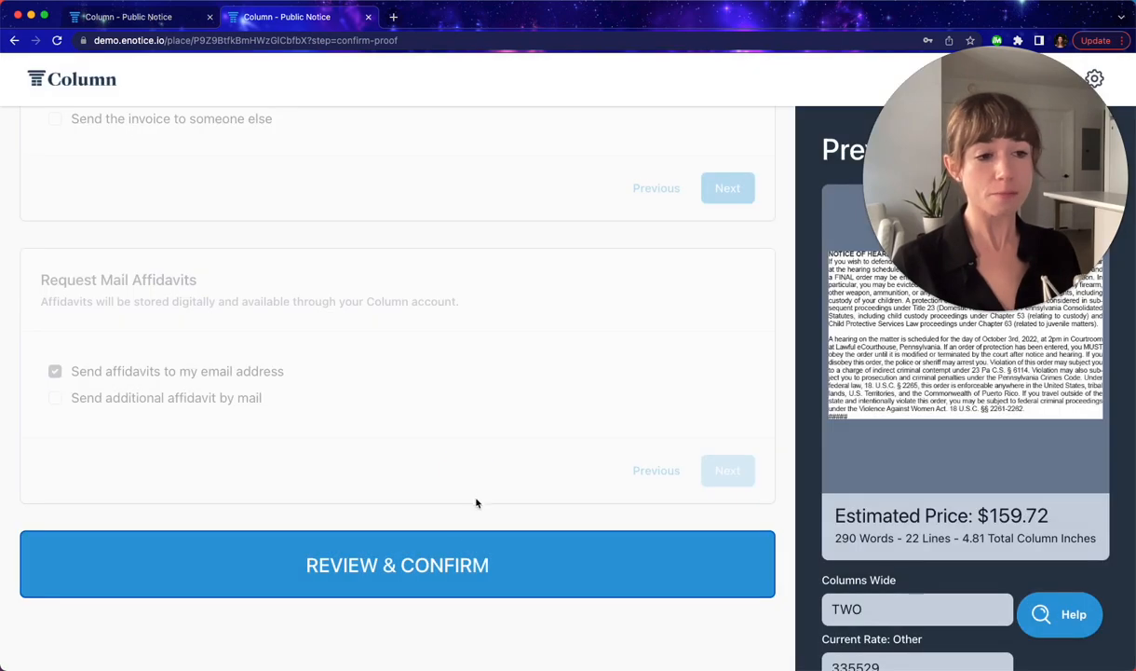
{"action": "left_click", "coordinate": [652, 468]}
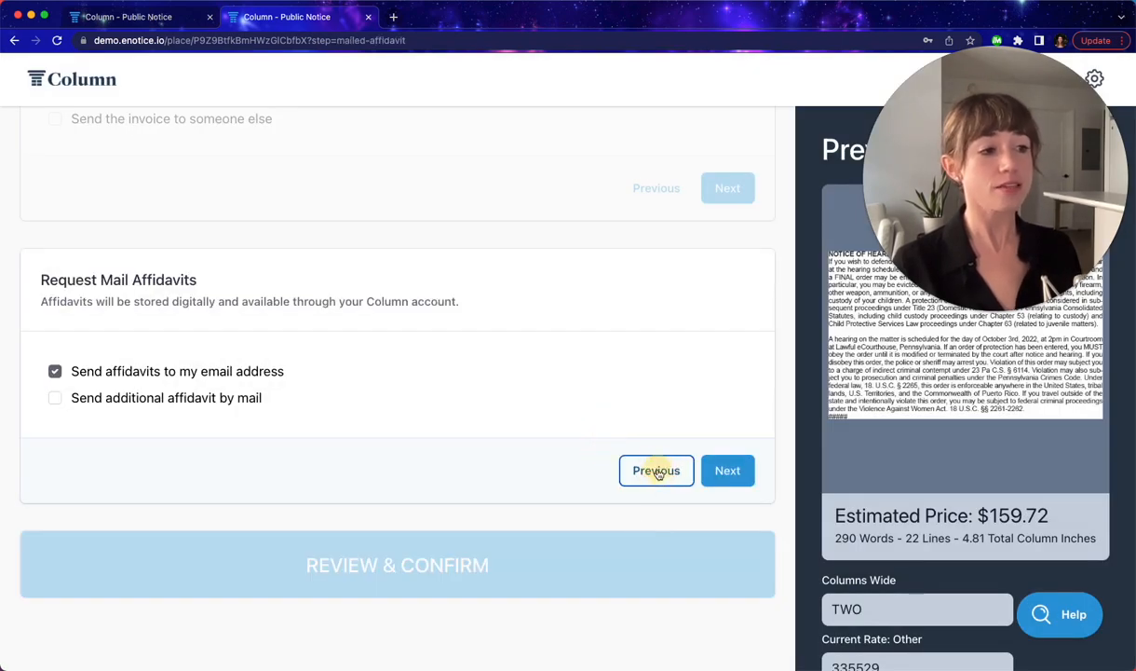
{"action": "left_click", "coordinate": [656, 331]}
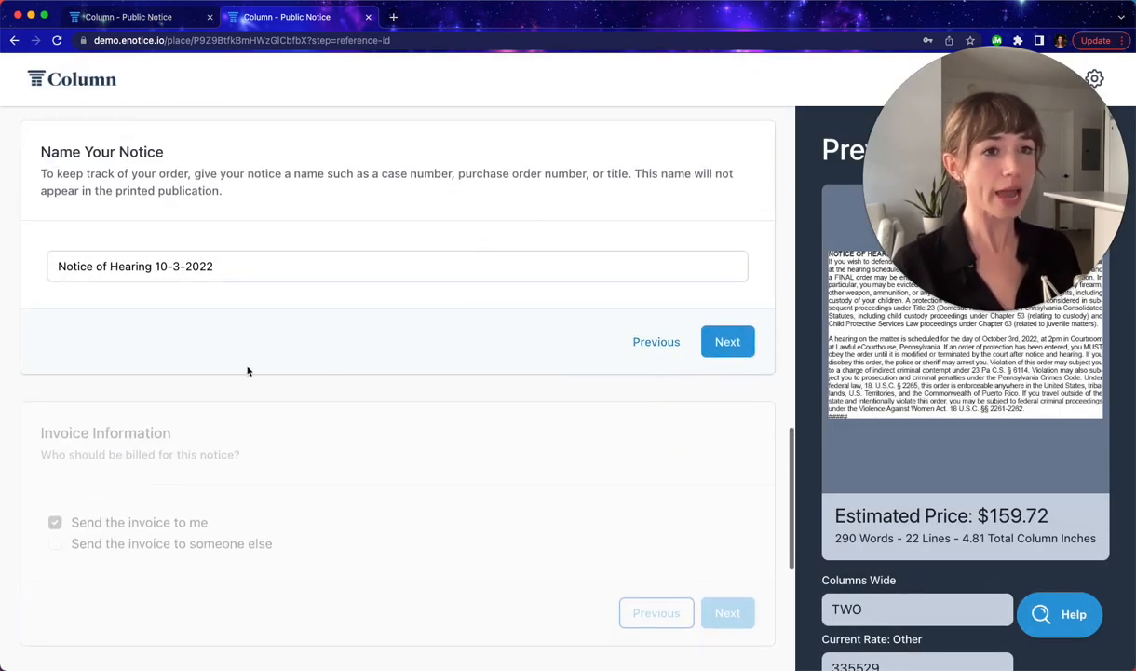
{"action": "left_click", "coordinate": [656, 345]}
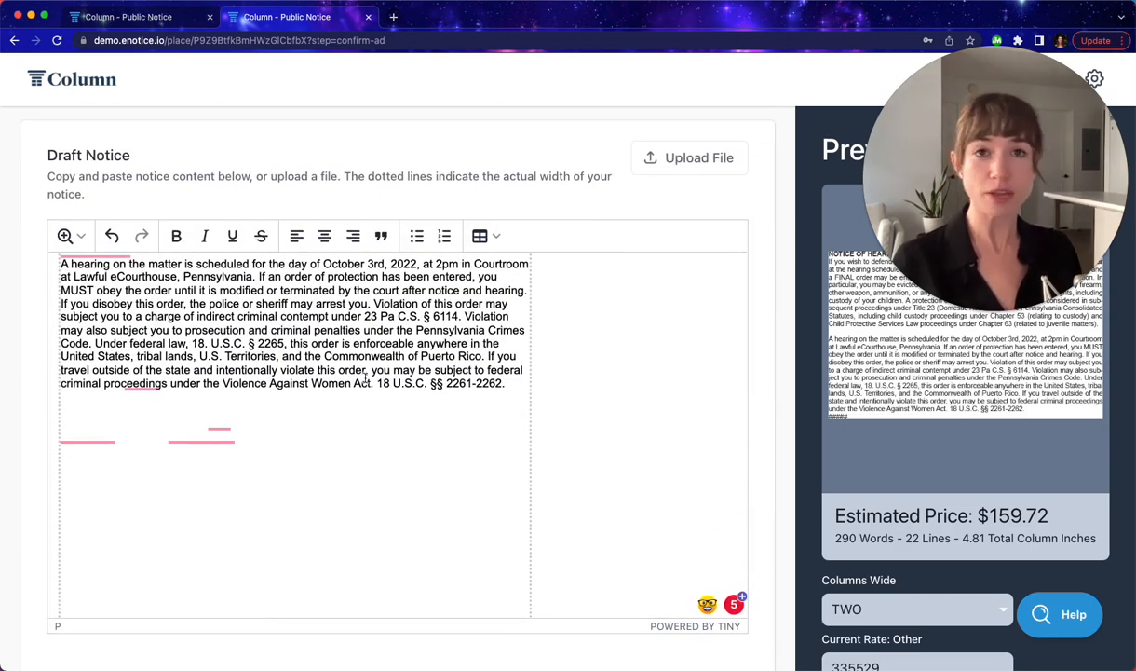
- Advance through the remaining form sections without changes and confirm the notice's submission to The Best Newspaper
{"action": "scroll", "coordinate": [378, 394], "scroll_direction": "down", "scroll_amount": 3}
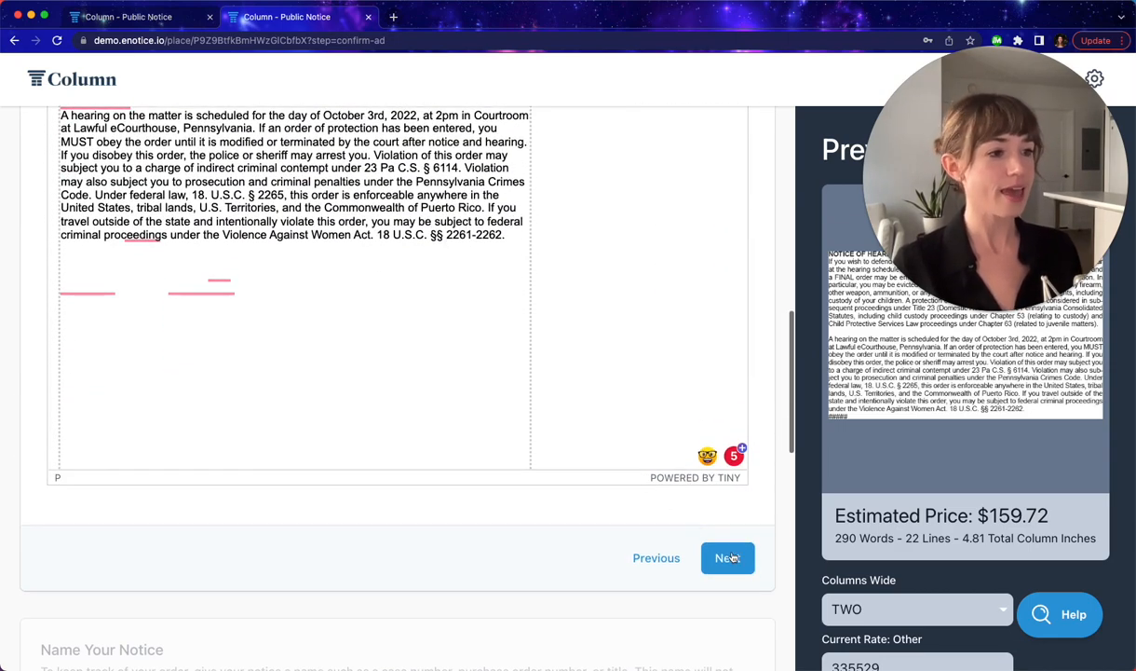
{"action": "left_click", "coordinate": [730, 556]}
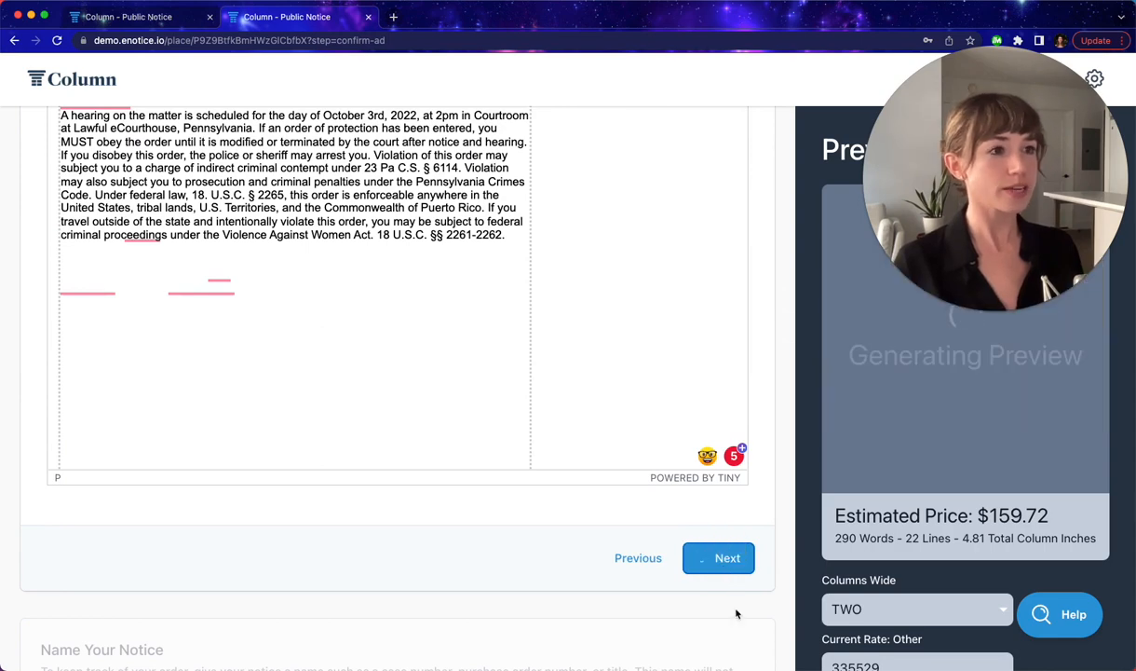
{"action": "left_click", "coordinate": [728, 339]}
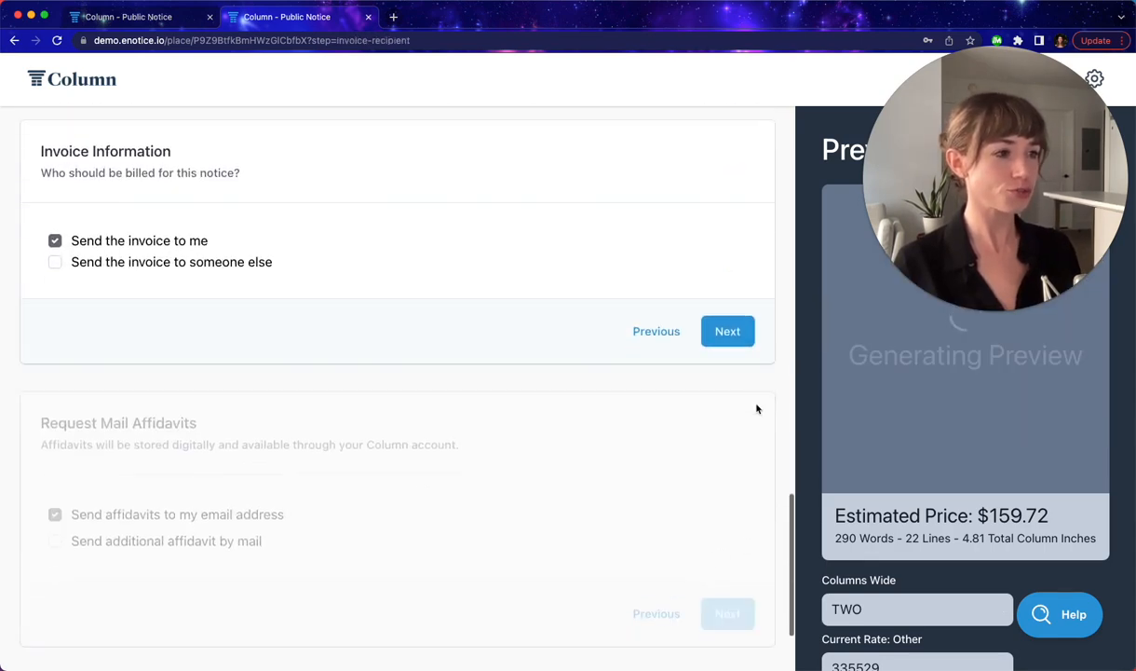
{"action": "left_click", "coordinate": [728, 331]}
{"action": "left_click", "coordinate": [689, 466]}
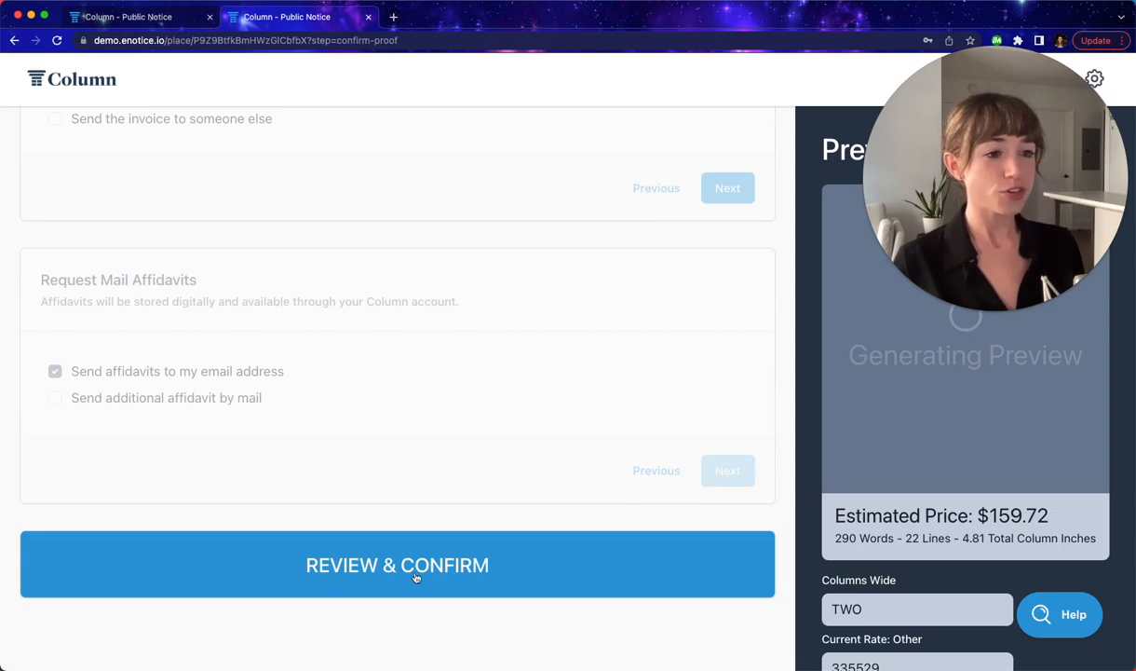
{"action": "left_click", "coordinate": [394, 549]}
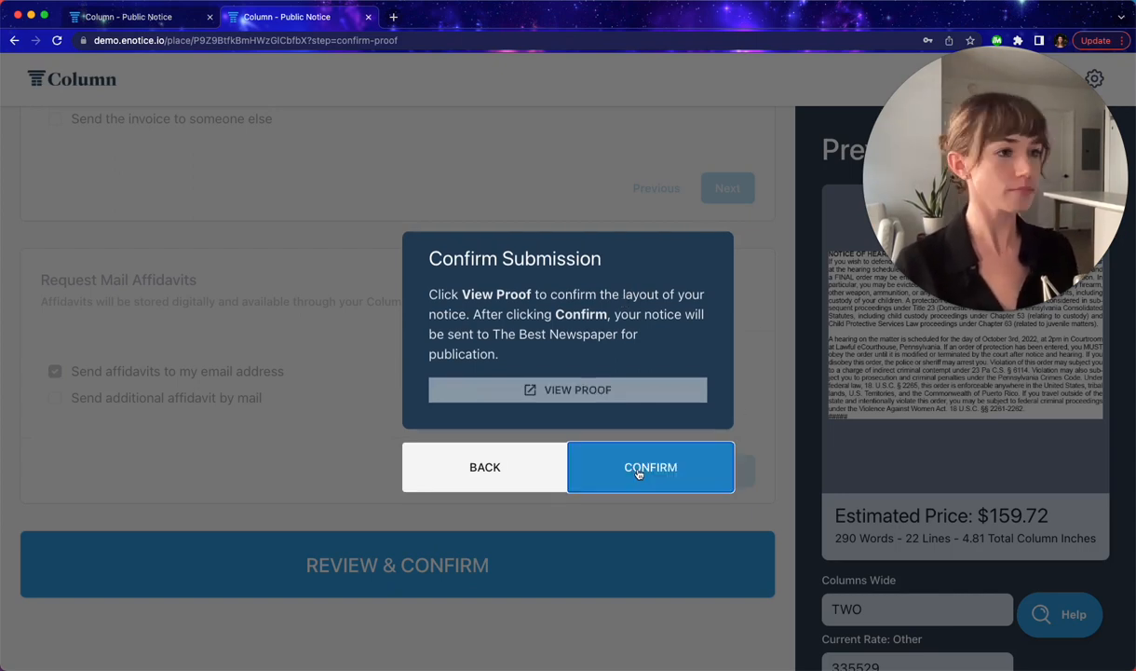
{"action": "left_click", "coordinate": [639, 474]}
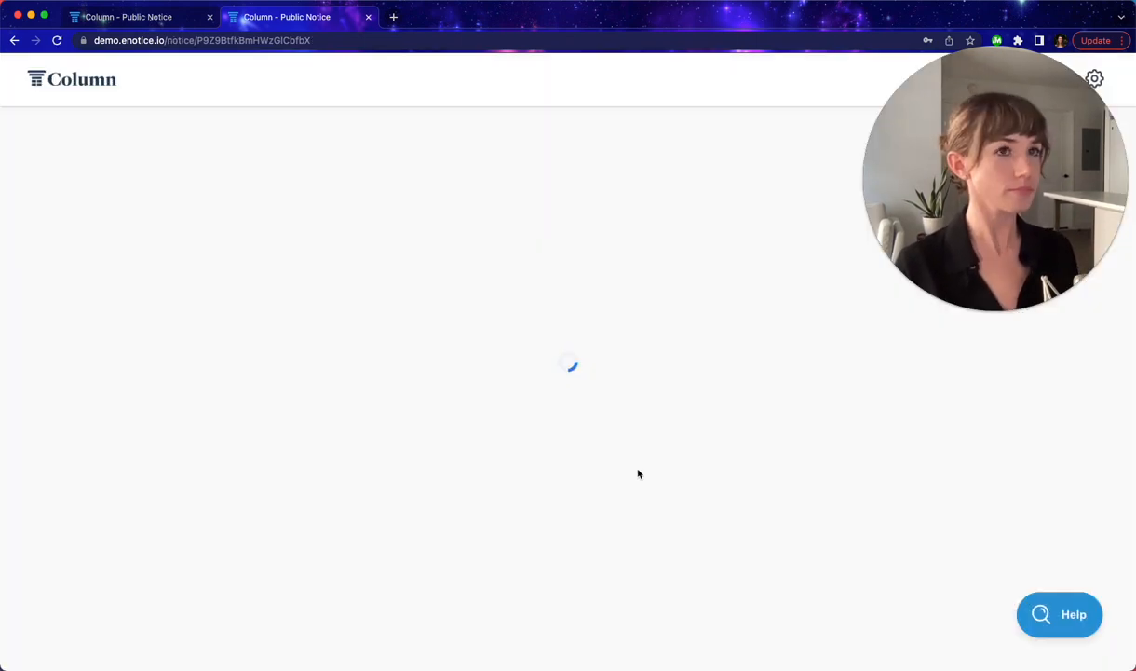